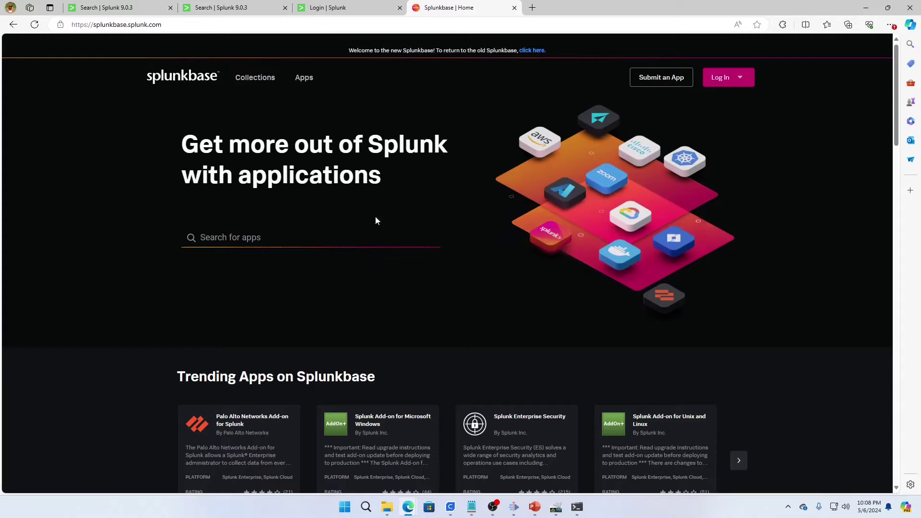
# - Search Splunkbase for 'sysmon' and open the Splunk Add-on for Sysmon 4.0.0 page
pyautogui.click(246, 237)
pyautogui.write('sysmon')
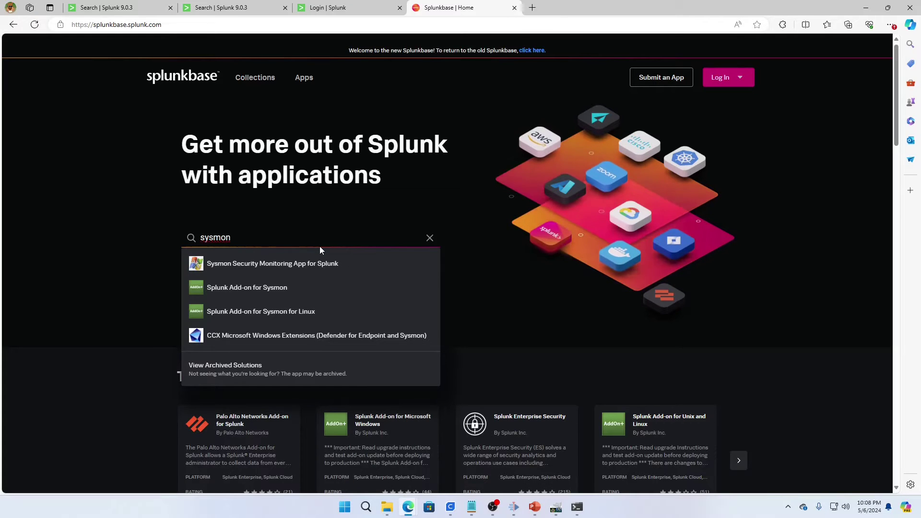
pyautogui.click(256, 288)
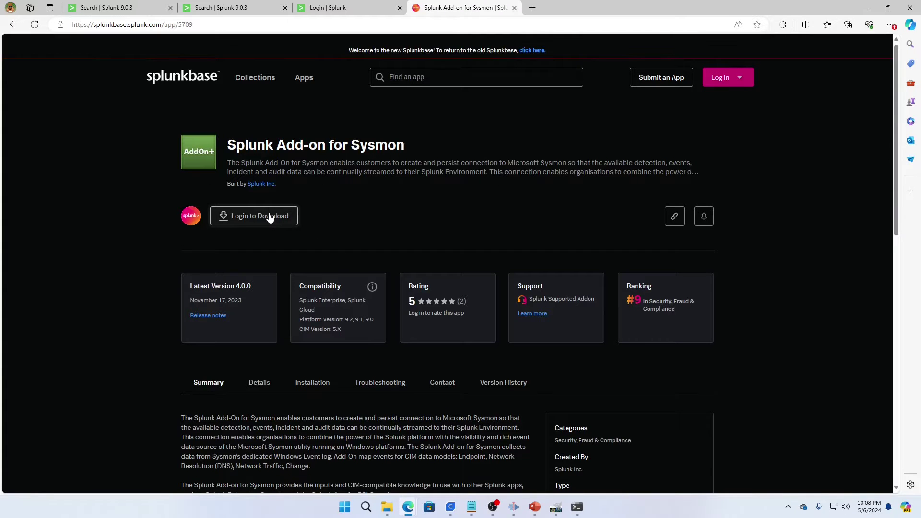
pyautogui.click(120, 10)
# - Go to Manage Apps > Install app from file, leaving the package file unchosen
pyautogui.click(127, 66)
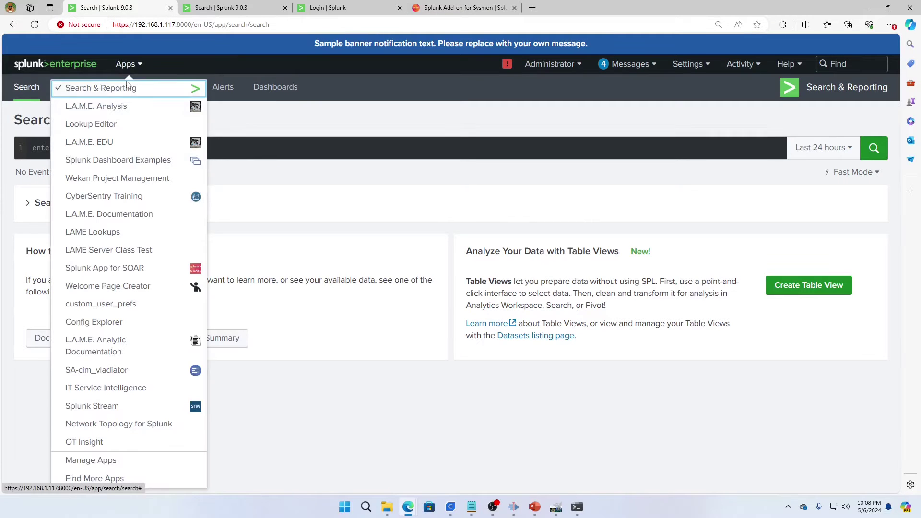
pyautogui.click(105, 463)
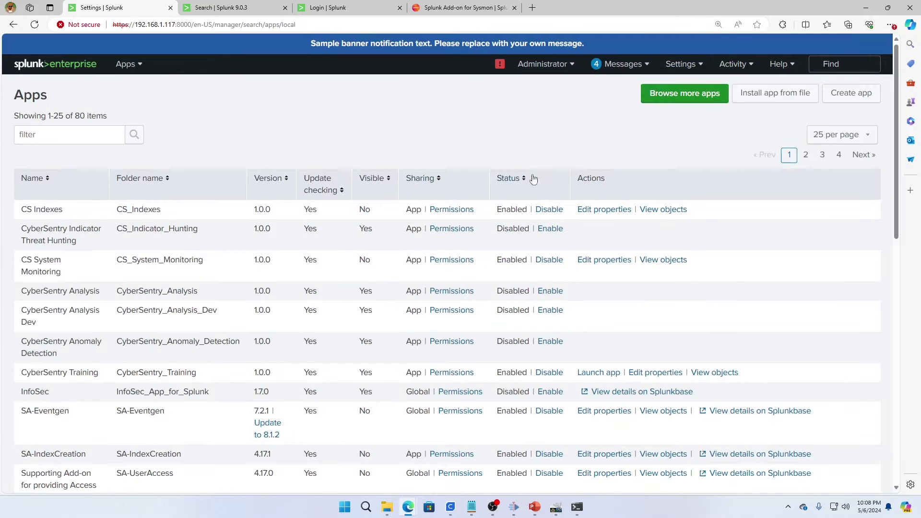
pyautogui.click(782, 102)
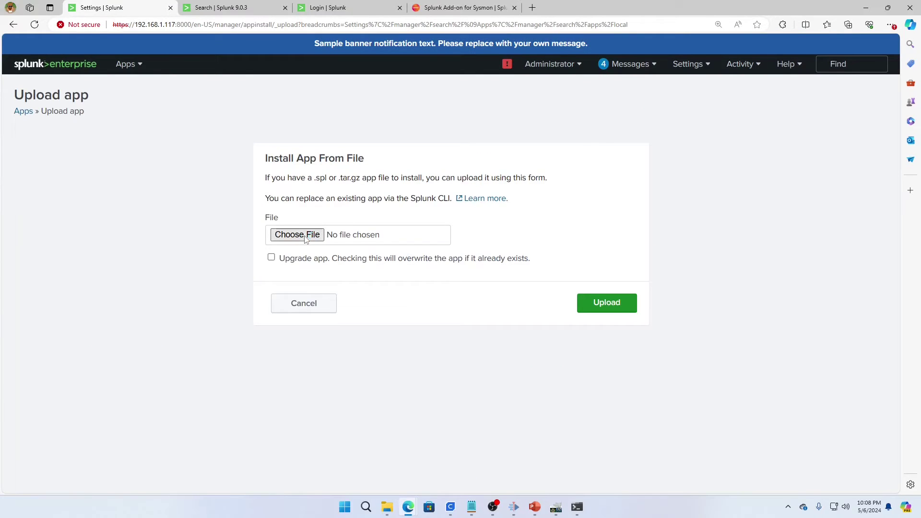
pyautogui.click(312, 236)
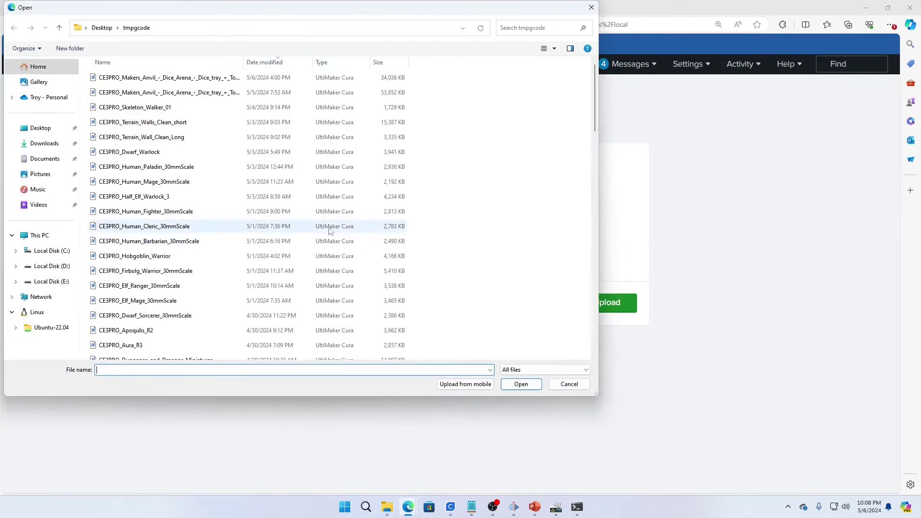
pyautogui.click(570, 384)
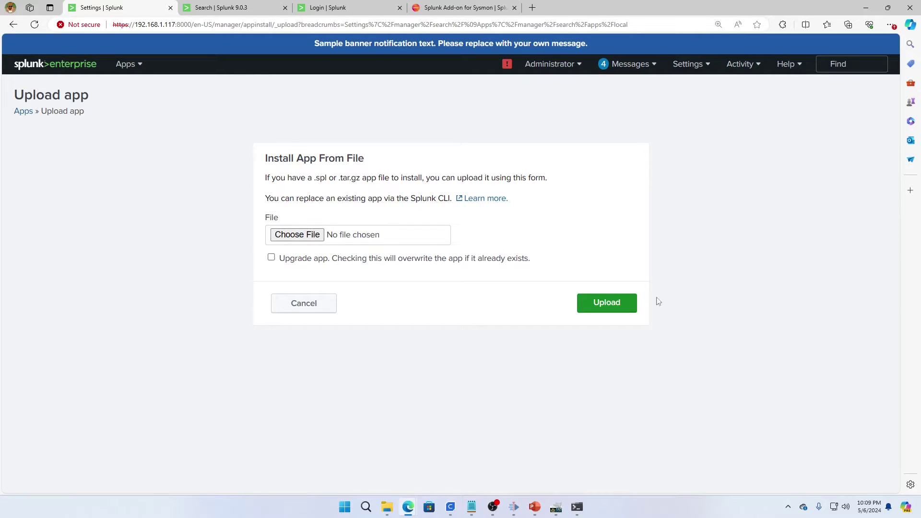
pyautogui.click(578, 508)
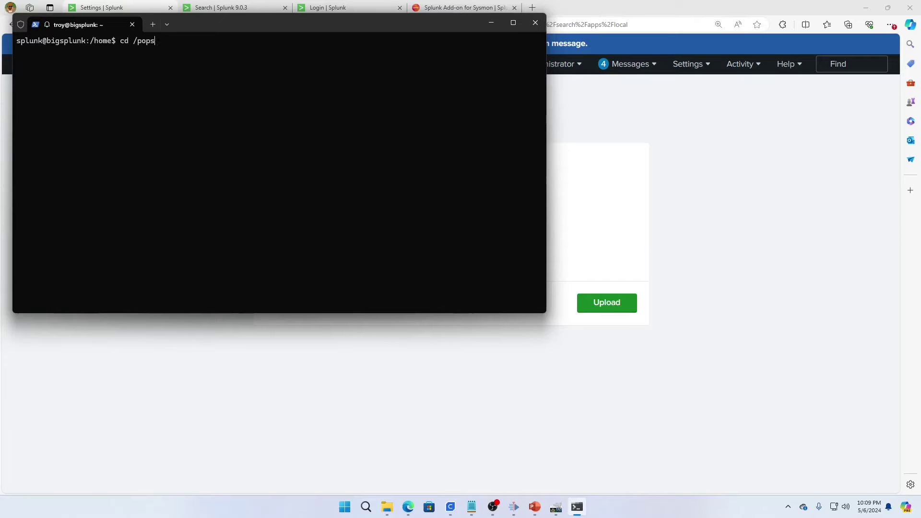
# - Change into /opt/splunk/etc/apps and list its contents
pyautogui.write('t/splunk/etc/apps/')
pyautogui.press('Return')
pyautogui.write('ls')
pyautogui.press('Return')
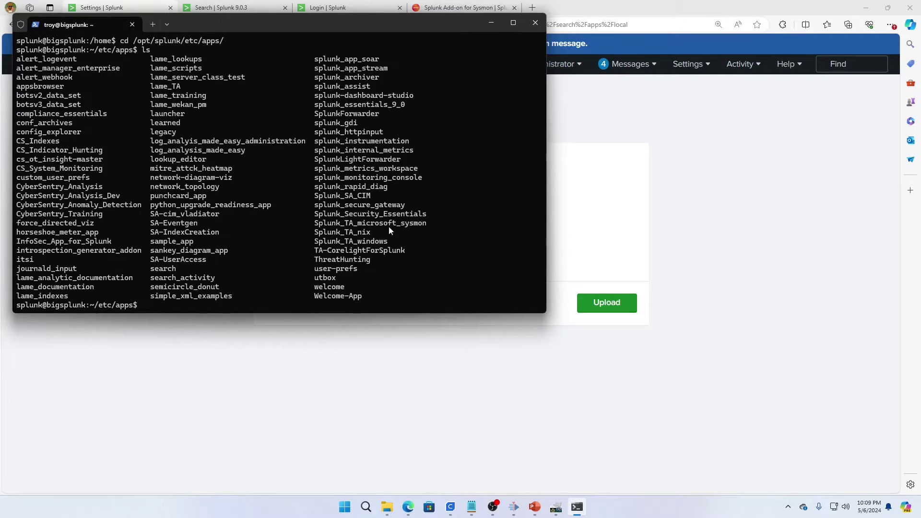
# - Copy the Splunk_TA_microsoft_sysmon name and draft a cp -R into deployment-apps, then abandon it
pyautogui.doubleClick(350, 227)
pyautogui.hotkey('ctrl', 'c')
pyautogui.doubleClick(342, 226)
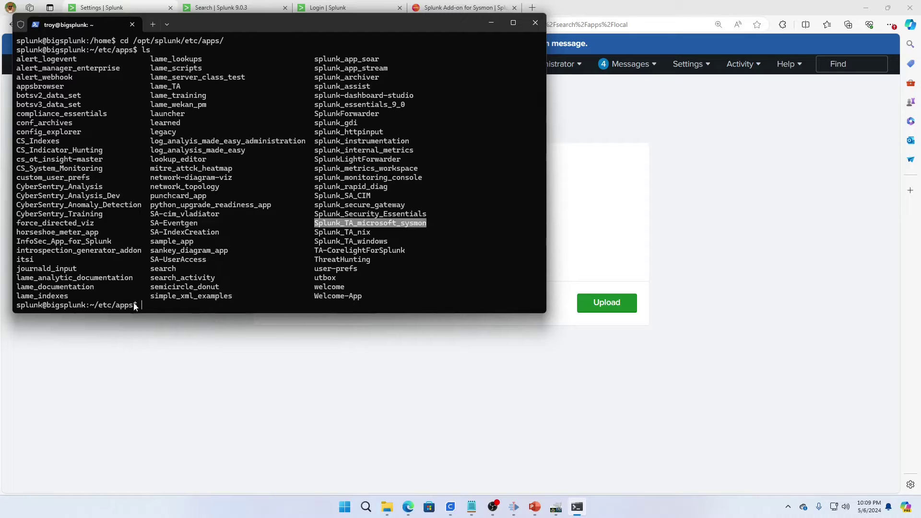
pyautogui.hotkey('ctrl', 'c')
pyautogui.write('cp -R S')
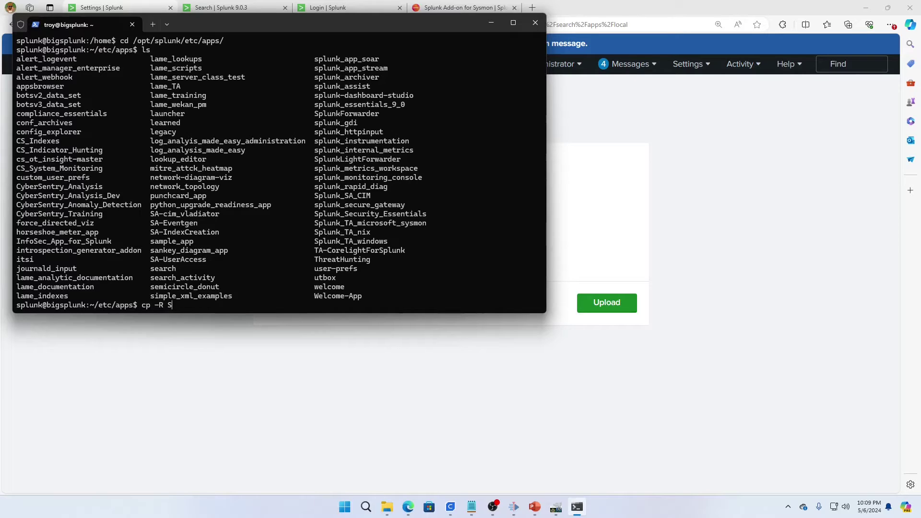
pyautogui.write('pl')
pyautogui.press('Tab')
pyautogui.write('_TA_mi')
pyautogui.press('Tab')
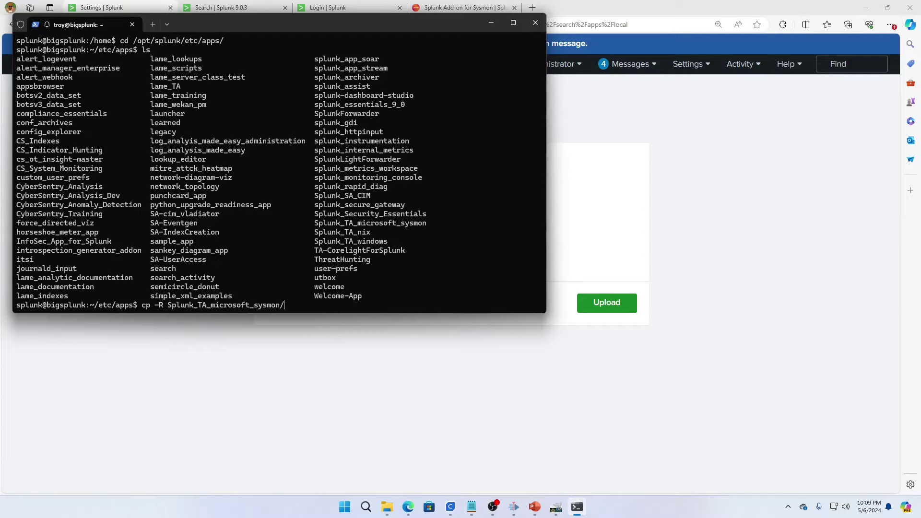
pyautogui.write('../de')
pyautogui.press('Tab')
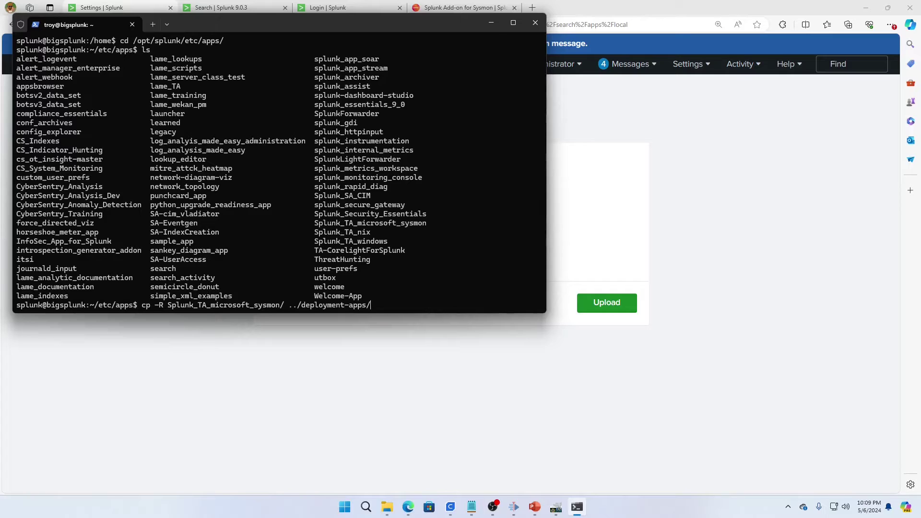
pyautogui.press('BackSpace')
pyautogui.press('BackSpace')
pyautogui.press('BackSpace')
pyautogui.press('BackSpace')
pyautogui.press('BackSpace')
pyautogui.press('BackSpace')
pyautogui.press('BackSpace')
pyautogui.press('BackSpace')
pyautogui.press('BackSpace')
pyautogui.press('BackSpace')
pyautogui.press('BackSpace')
pyautogui.press('BackSpace')
pyautogui.press('BackSpace')
pyautogui.press('BackSpace')
pyautogui.press('BackSpace')
pyautogui.press('BackSpace')
pyautogui.press('BackSpace')
pyautogui.press('BackSpace')
pyautogui.press('BackSpace')
pyautogui.press('BackSpace')
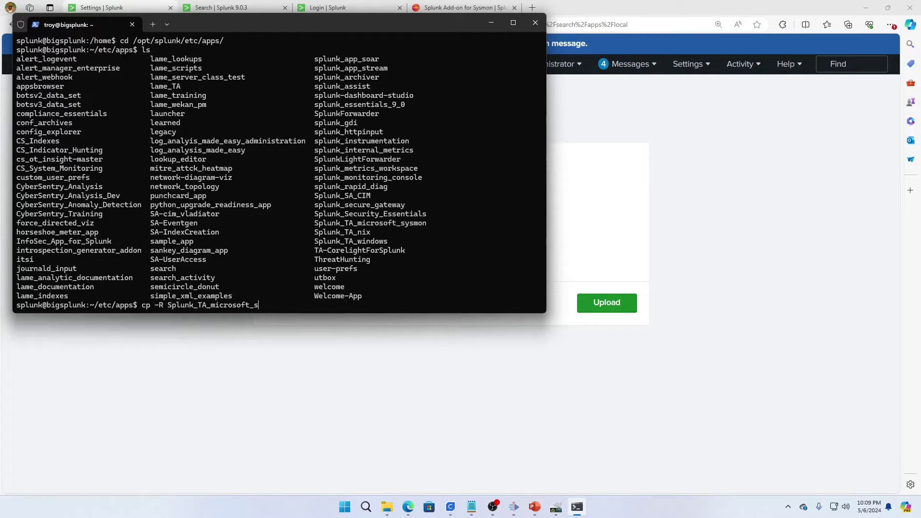
# - List ../deployment-apps, confirming Splunk_TA_microsoft_sysmon is already present
pyautogui.write('cd ../')
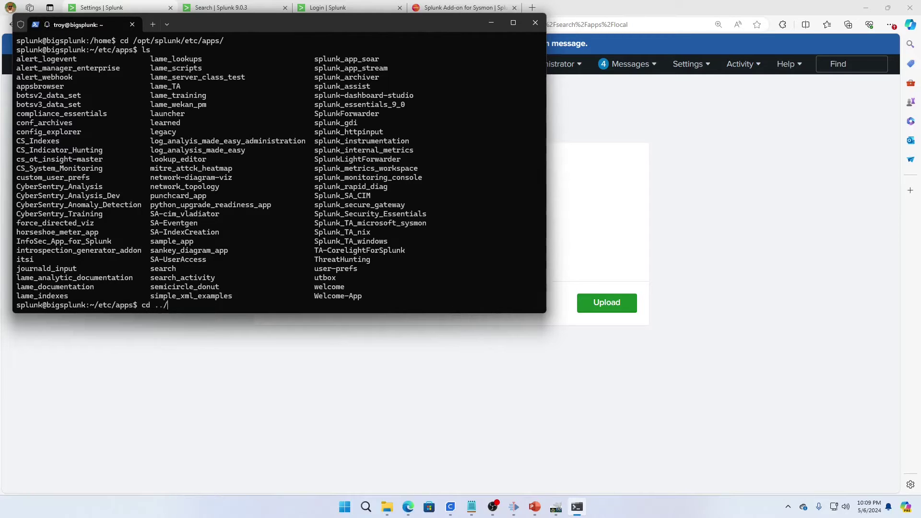
pyautogui.write('de')
pyautogui.press('Tab')
pyautogui.press('Return')
pyautogui.write('ls')
pyautogui.press('Return')
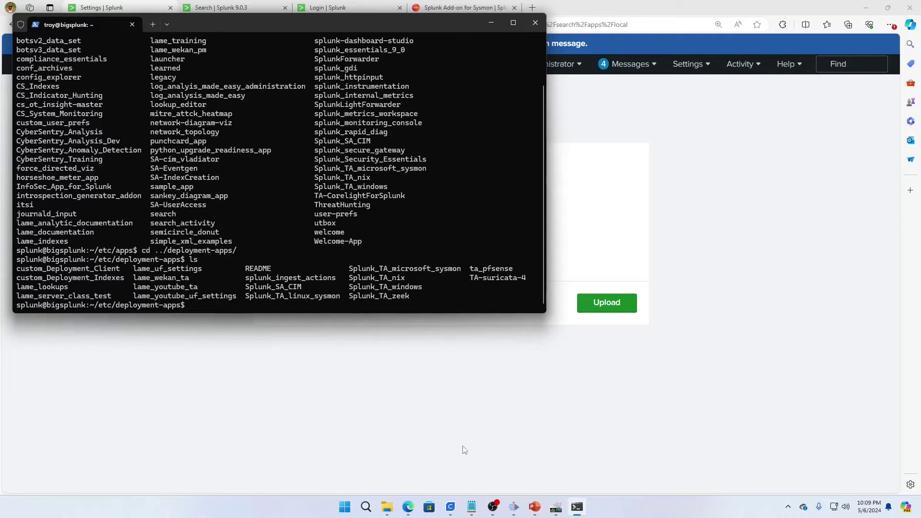
pyautogui.click(410, 441)
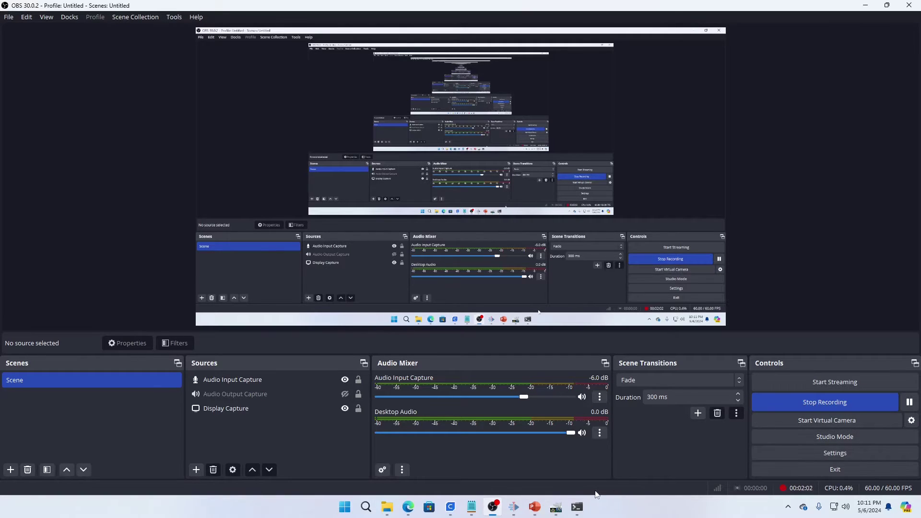
# - Bring the Edge window with the ethan-esxi VM console to the front
pyautogui.moveTo(523, 507)
pyautogui.moveTo(408, 507)
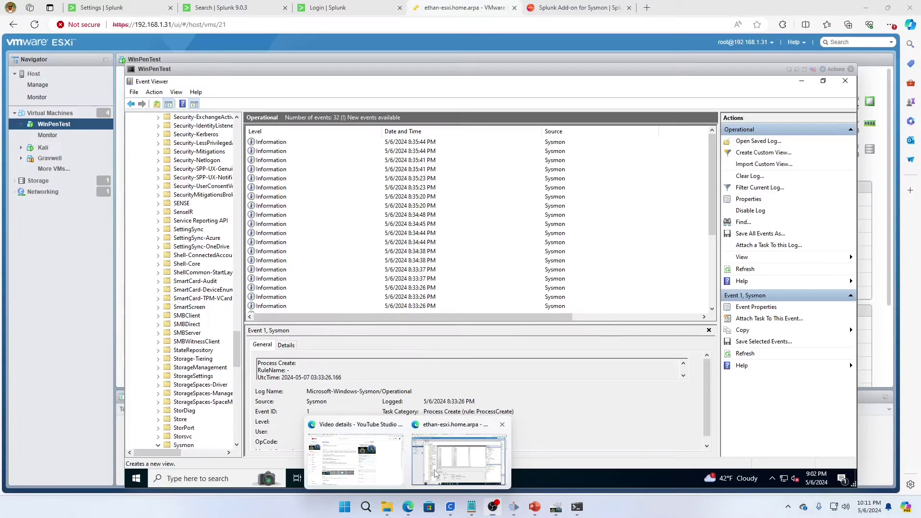
pyautogui.click(435, 473)
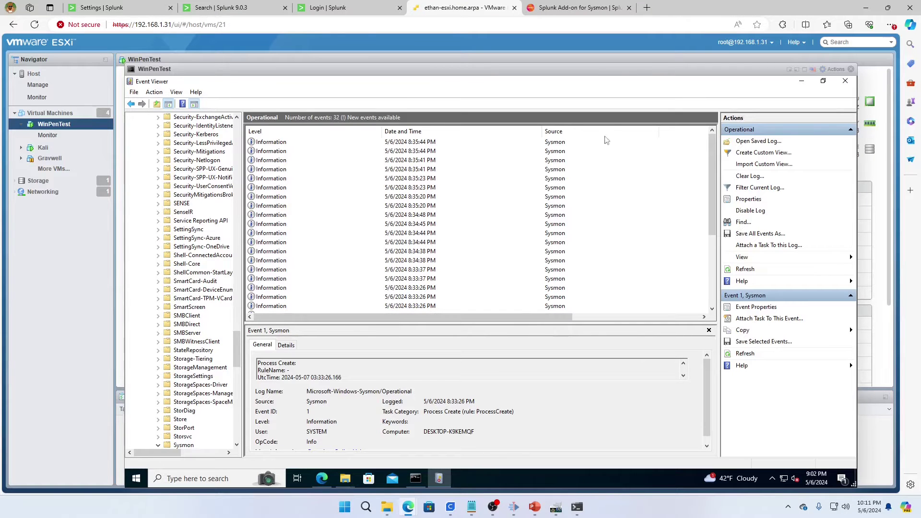
# - In the full-screen WinPenTest VM, search 'download splunk universal forwarder' and open the download page
pyautogui.click(797, 69)
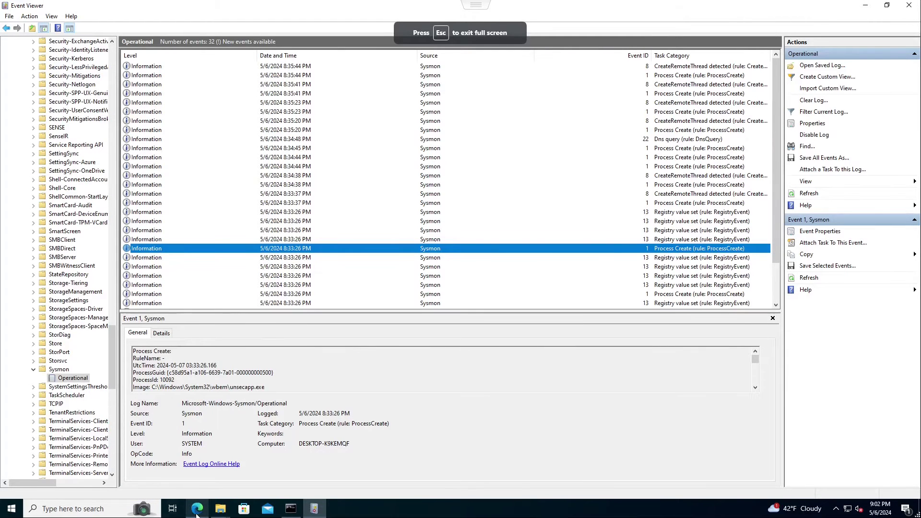
pyautogui.click(197, 509)
pyautogui.click(282, 7)
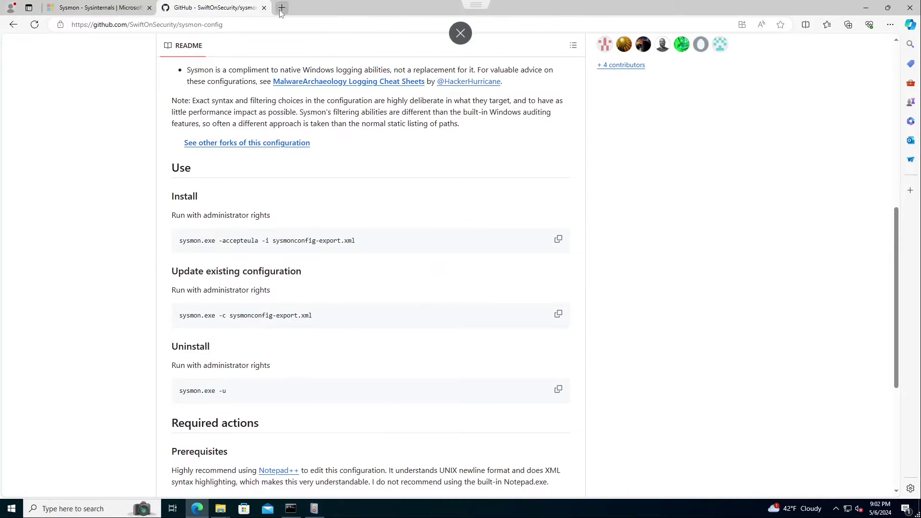
pyautogui.write('down')
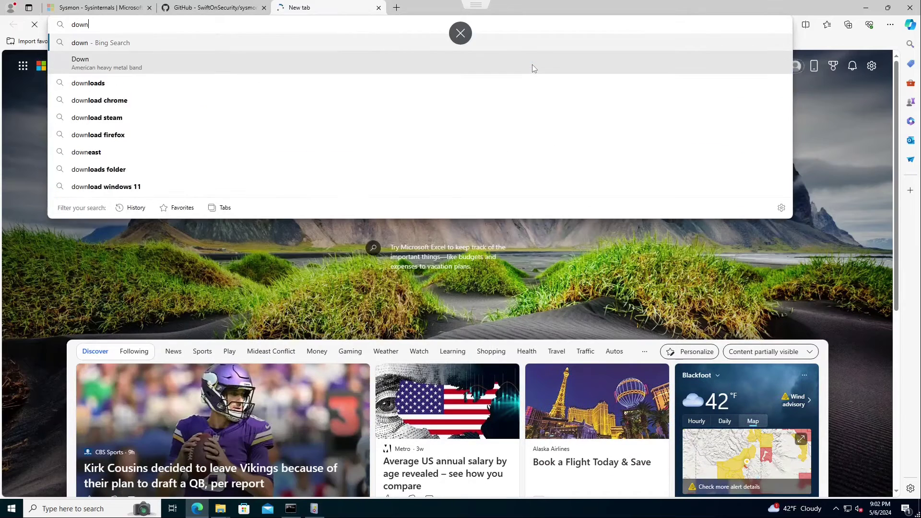
pyautogui.write('load splunk')
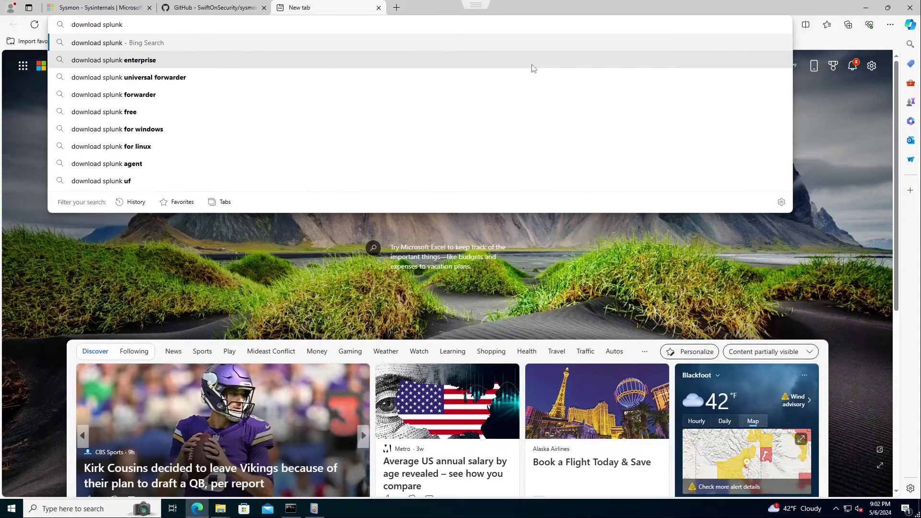
pyautogui.write(' universal forwarder')
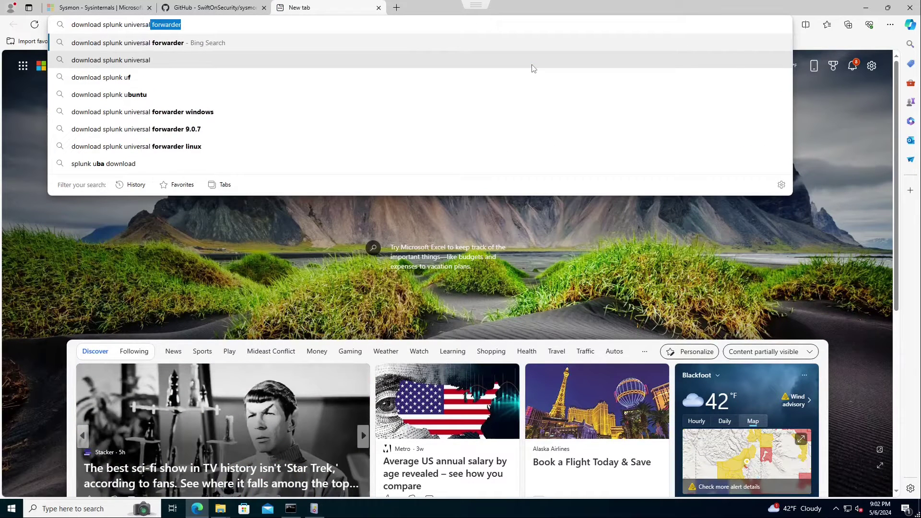
pyautogui.press('Return')
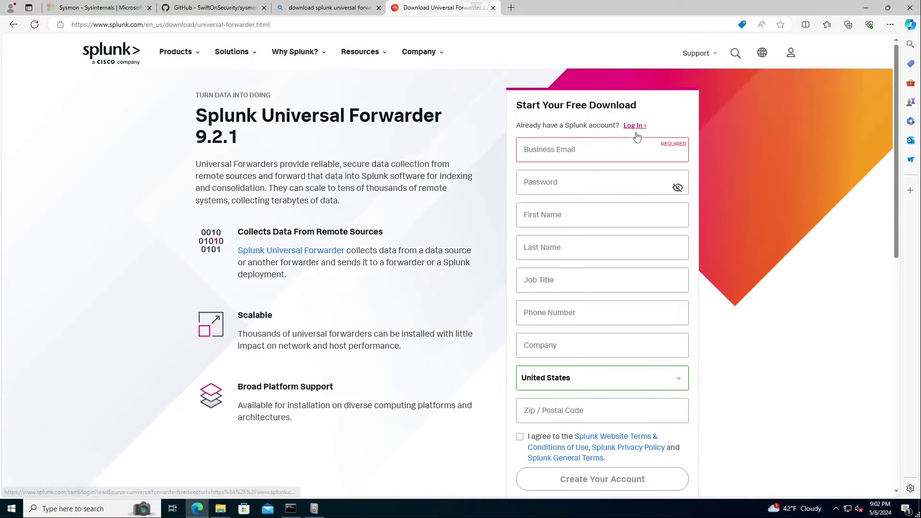
pyautogui.click(634, 128)
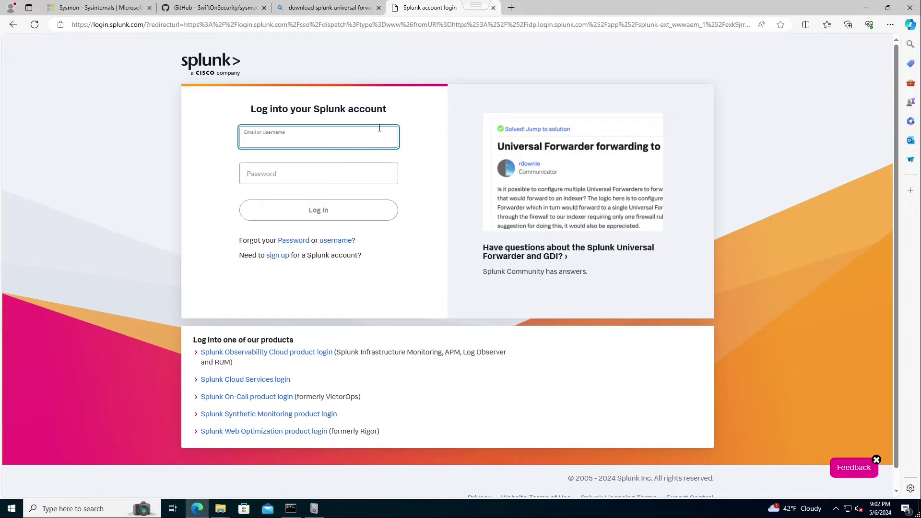
# - Sign in to Splunk.com with the account e-mail and password
pyautogui.press('Tab')
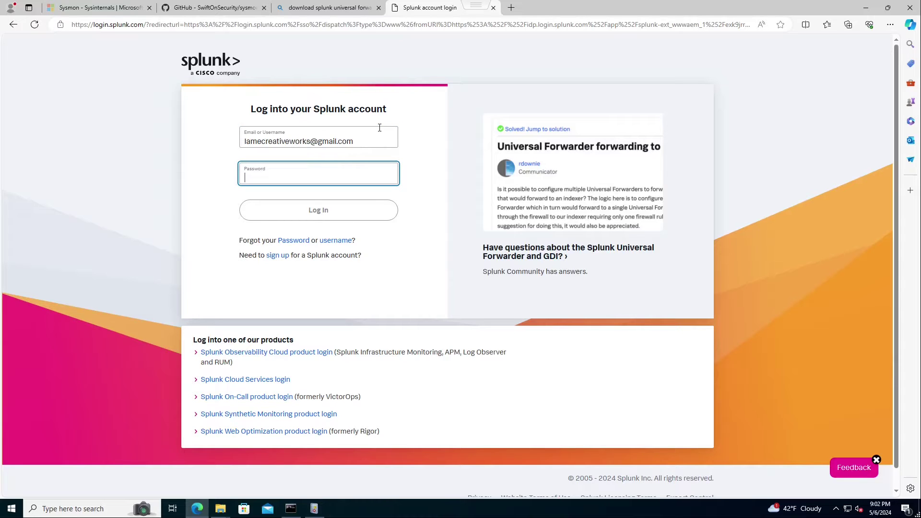
pyautogui.write('********')
pyautogui.press('Return')
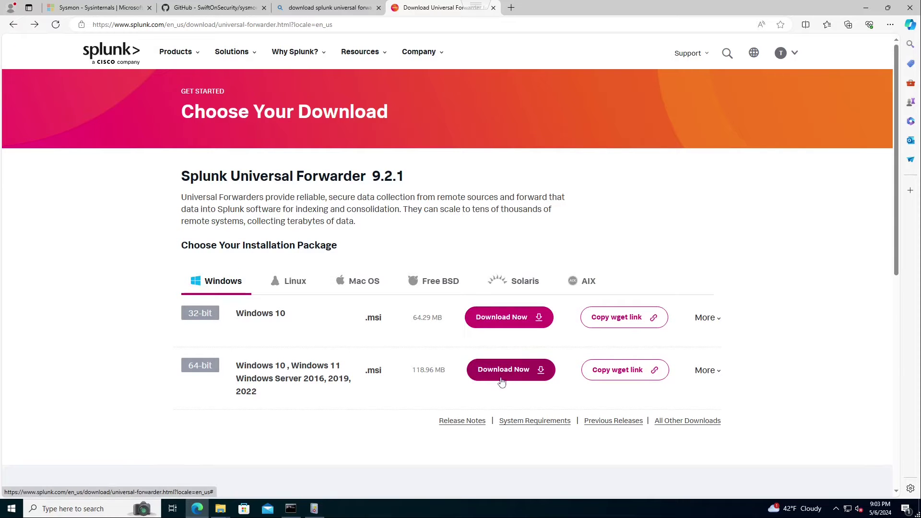
# - Download the 64-bit Windows Universal Forwarder 9.2.1 .msi and close Event Viewer
pyautogui.click(526, 372)
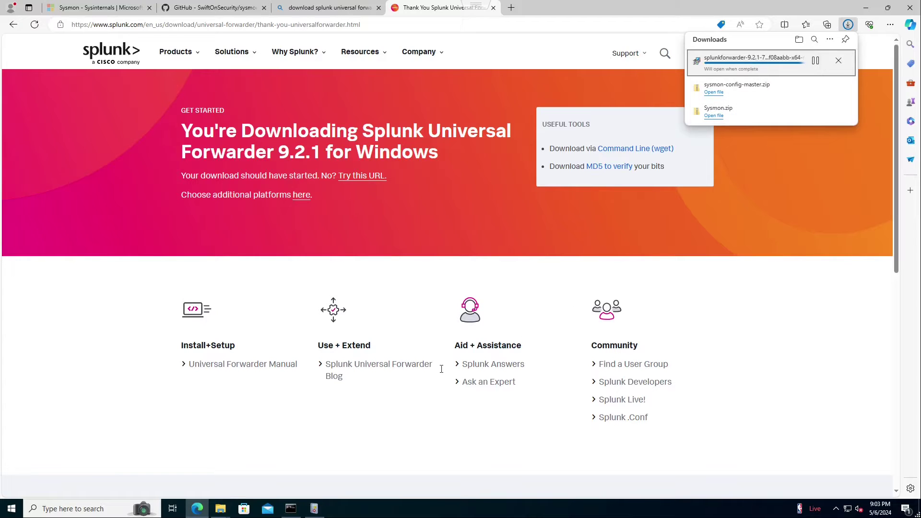
pyautogui.rightClick(314, 512)
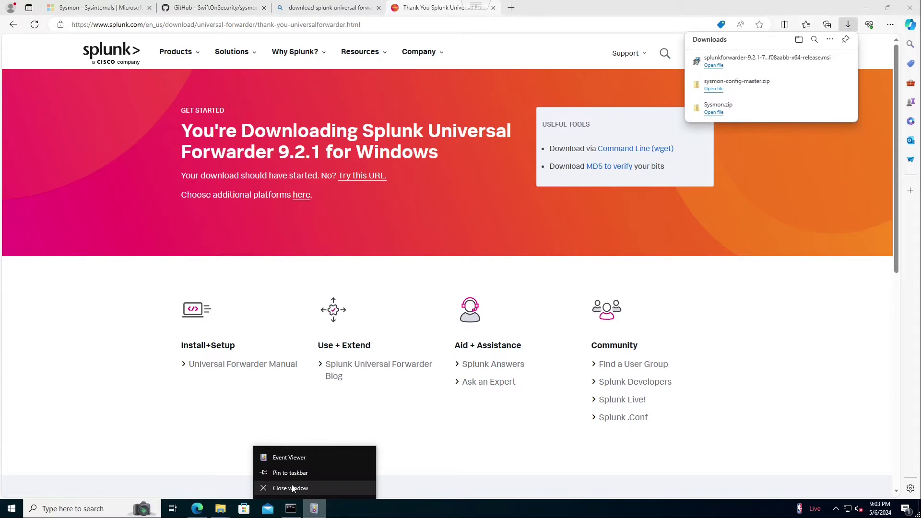
pyautogui.click(292, 488)
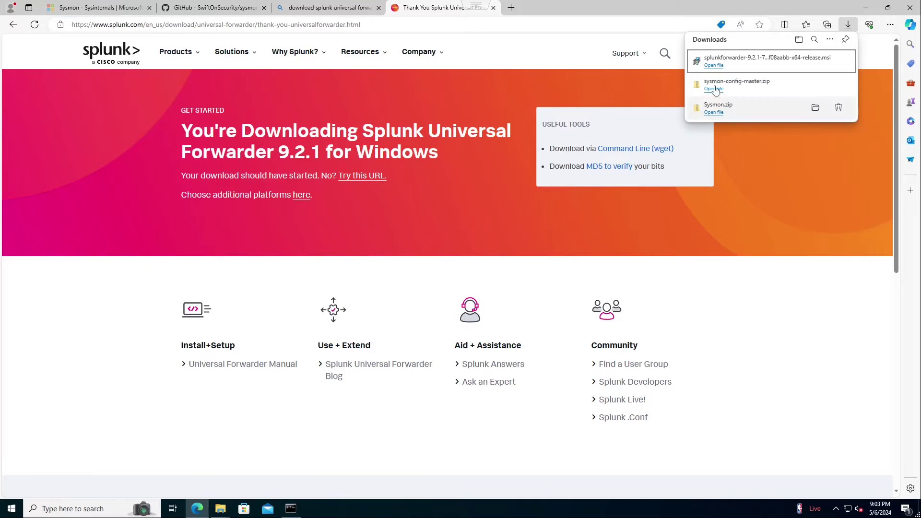
# - Launch the forwarder installer, accept the license, and set a custom admin password
pyautogui.click(714, 65)
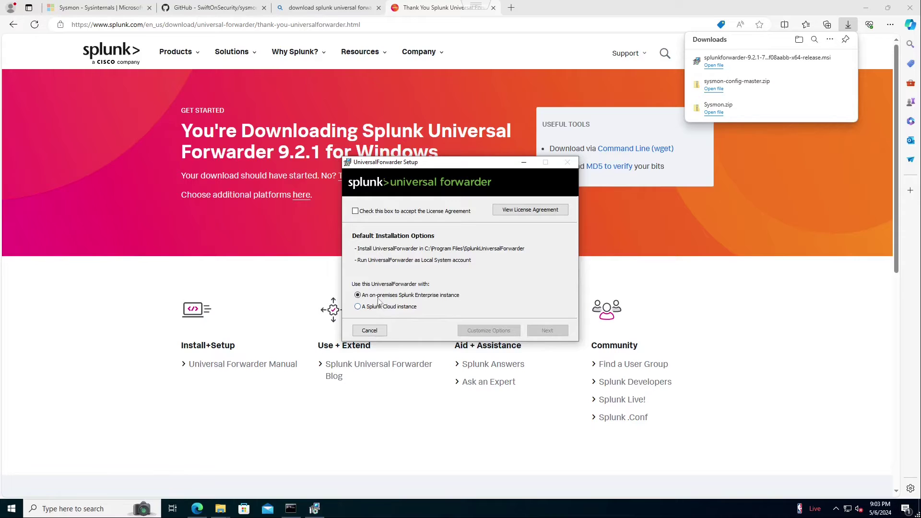
pyautogui.click(402, 212)
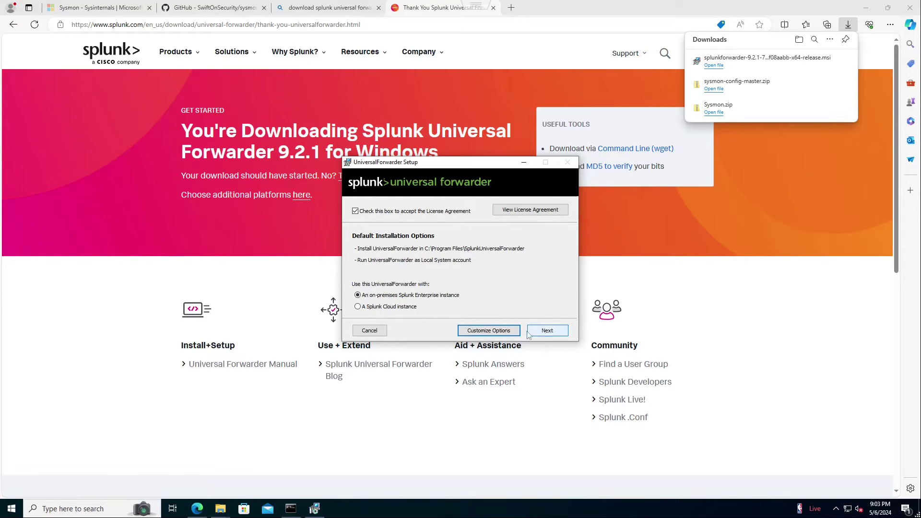
pyautogui.click(544, 331)
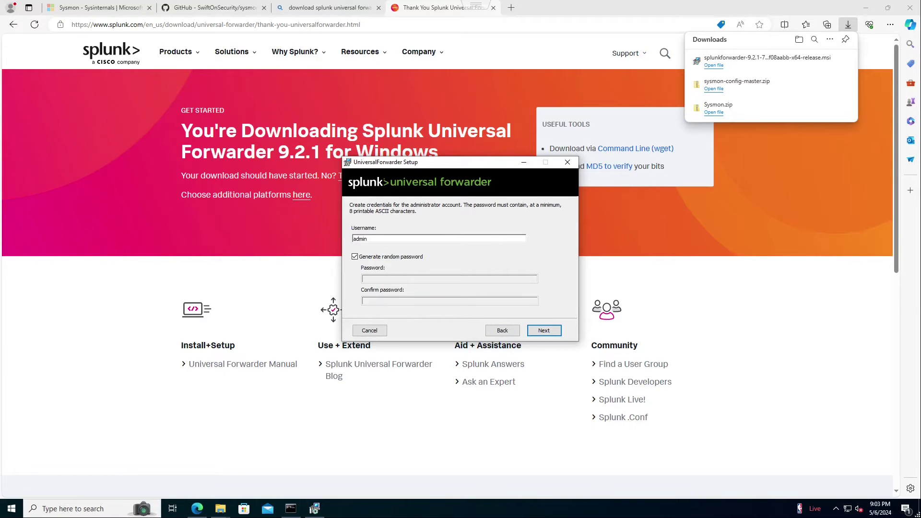
pyautogui.click(354, 257)
pyautogui.click(391, 278)
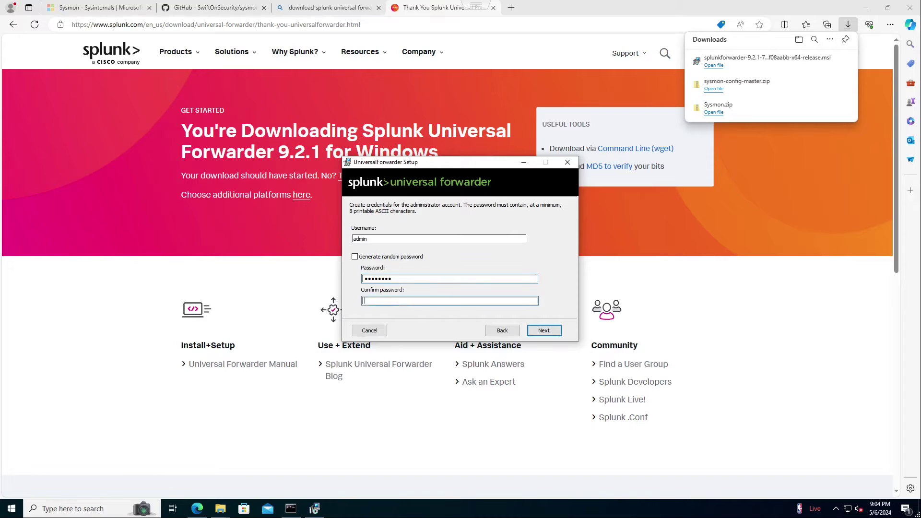
pyautogui.write('••••')
# - Set deployment server 192.168.1.117:8089 and indexer 192.168.1.117, then install with admin approval
pyautogui.click(544, 331)
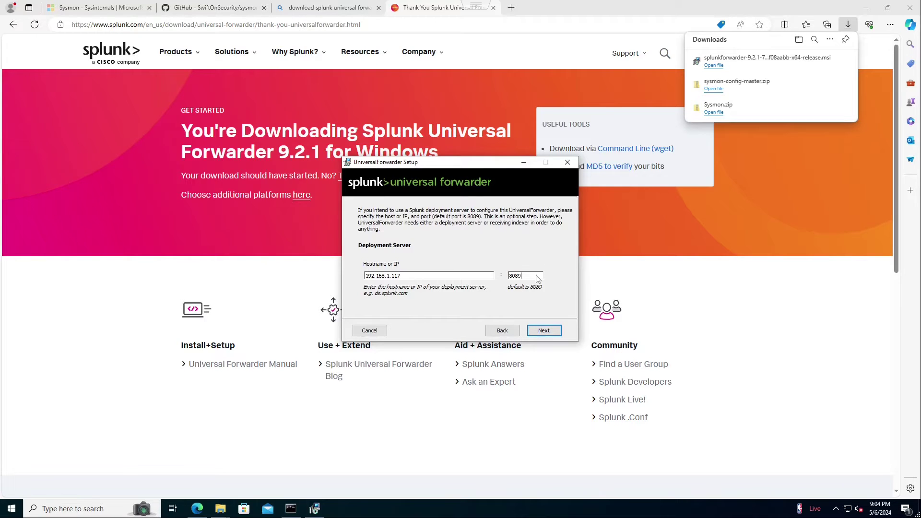
pyautogui.click(541, 330)
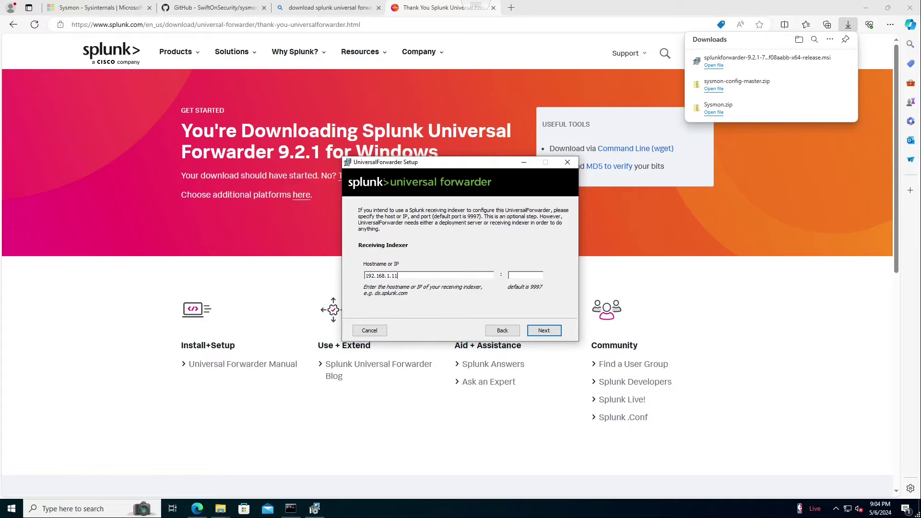
pyautogui.press('BackSpace')
pyautogui.write('7')
pyautogui.click(543, 331)
pyautogui.click(545, 330)
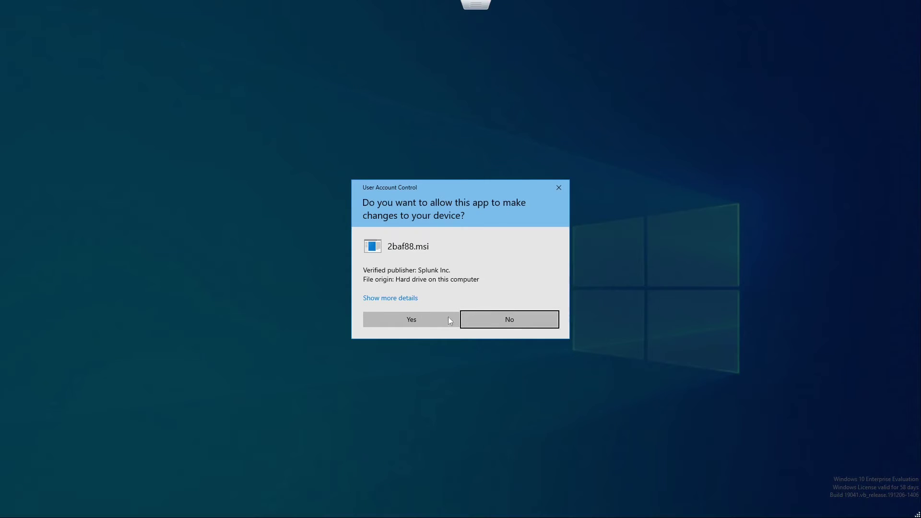
pyautogui.click(433, 320)
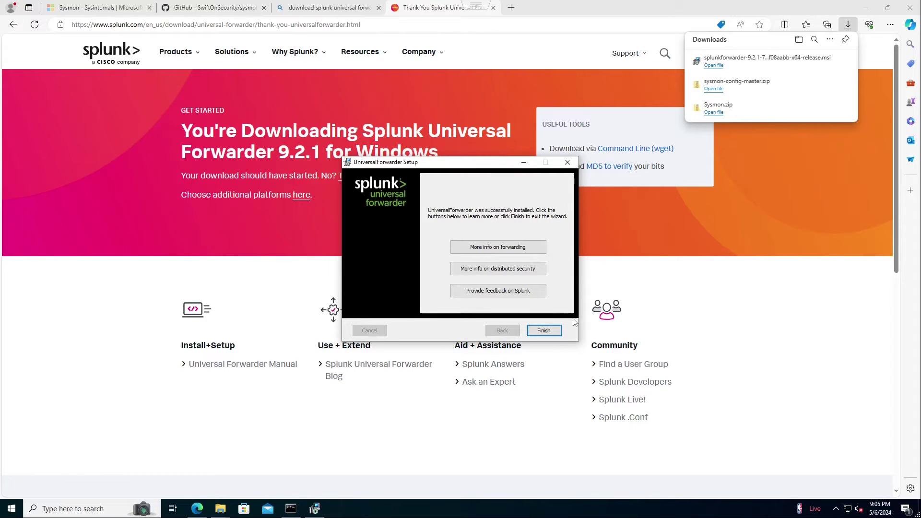
# - Finish the UniversalForwarder setup wizard and open a new browser tab
pyautogui.click(551, 331)
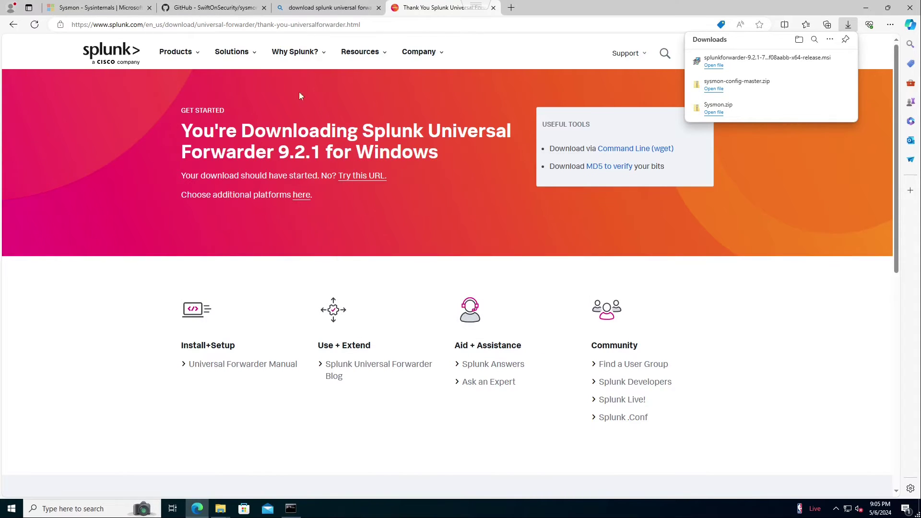
pyautogui.click(512, 8)
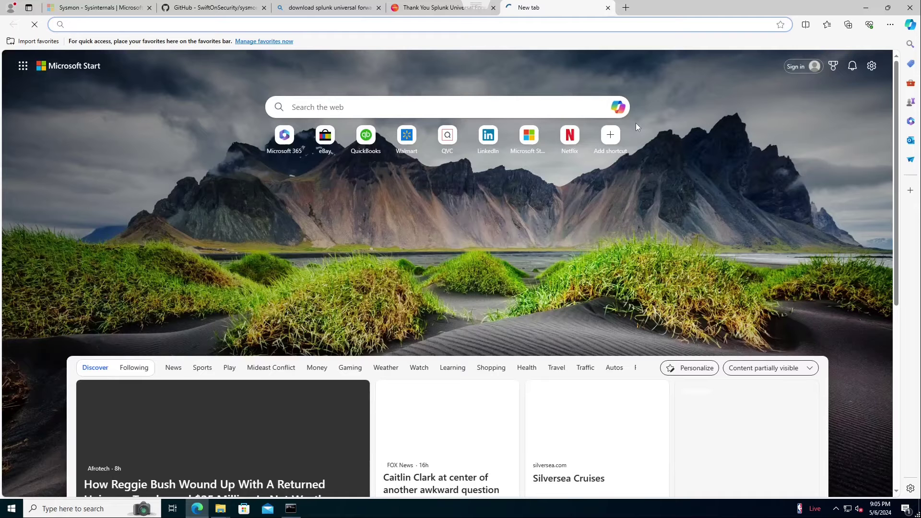
pyautogui.write('1921.68.1')
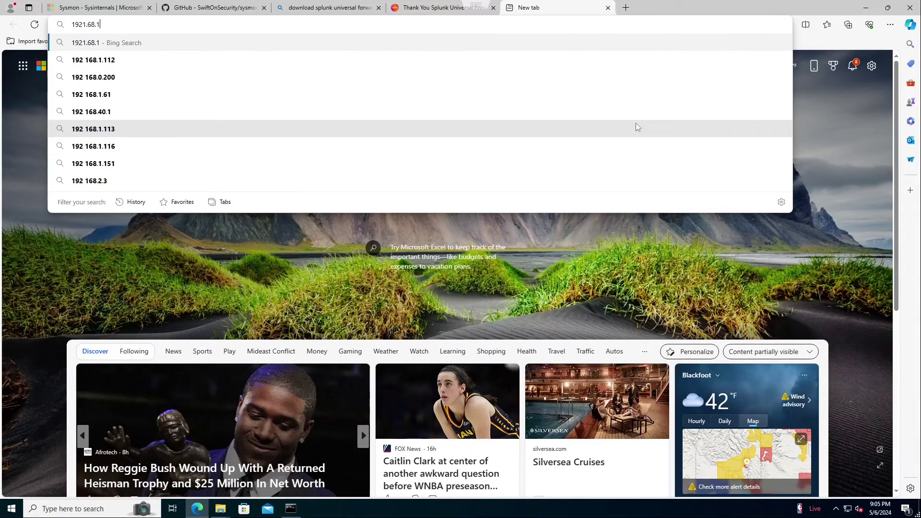
pyautogui.press('BackSpace')
pyautogui.press('BackSpace')
pyautogui.press('BackSpace')
pyautogui.press('BackSpace')
pyautogui.press('BackSpace')
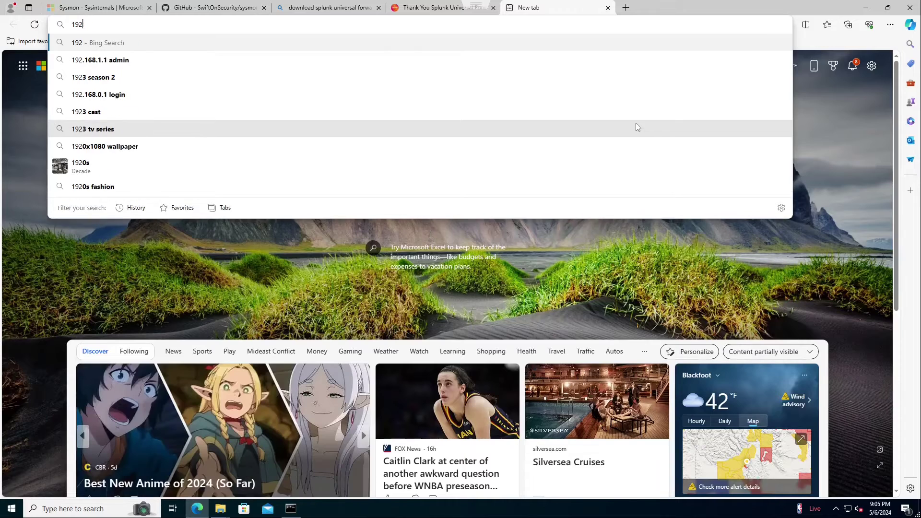
pyautogui.write('.1')
pyautogui.press('BackSpace')
pyautogui.press('BackSpace')
pyautogui.press('BackSpace')
pyautogui.press('BackSpace')
pyautogui.press('BackSpace')
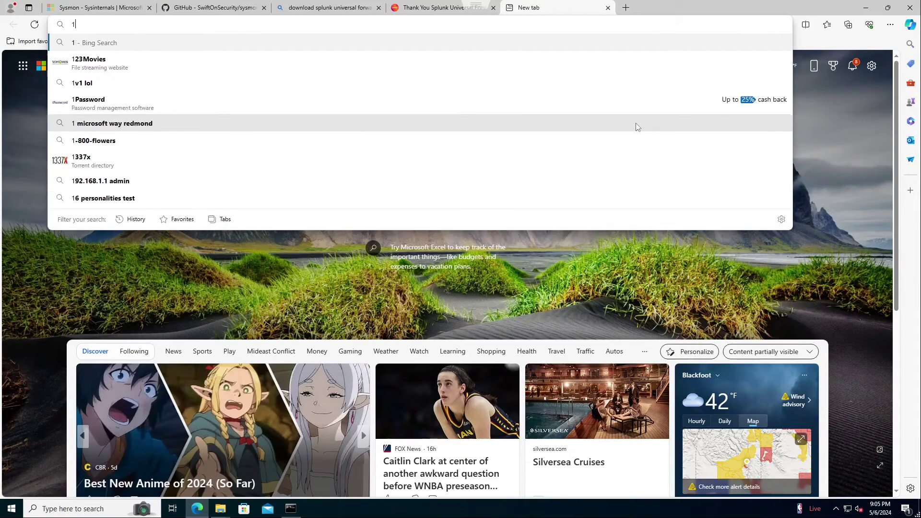
pyautogui.write('https://192')
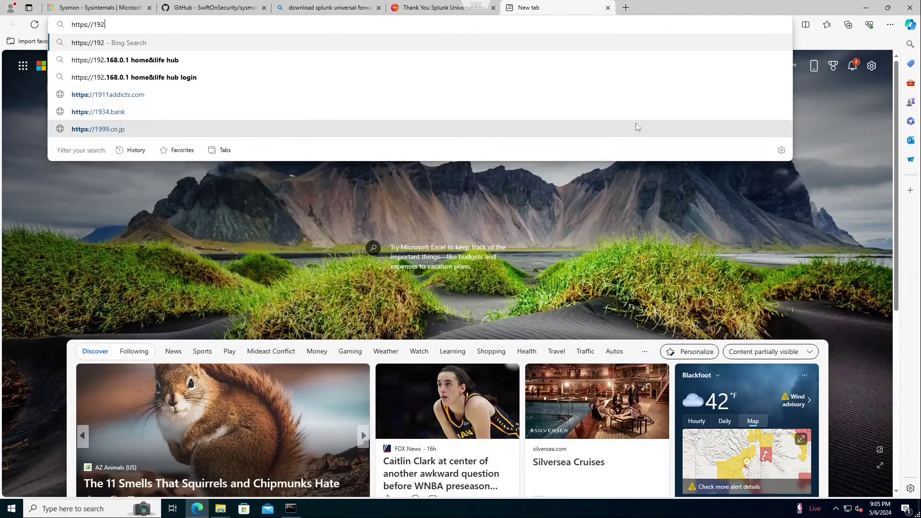
pyautogui.write('.168.1.117:8000')
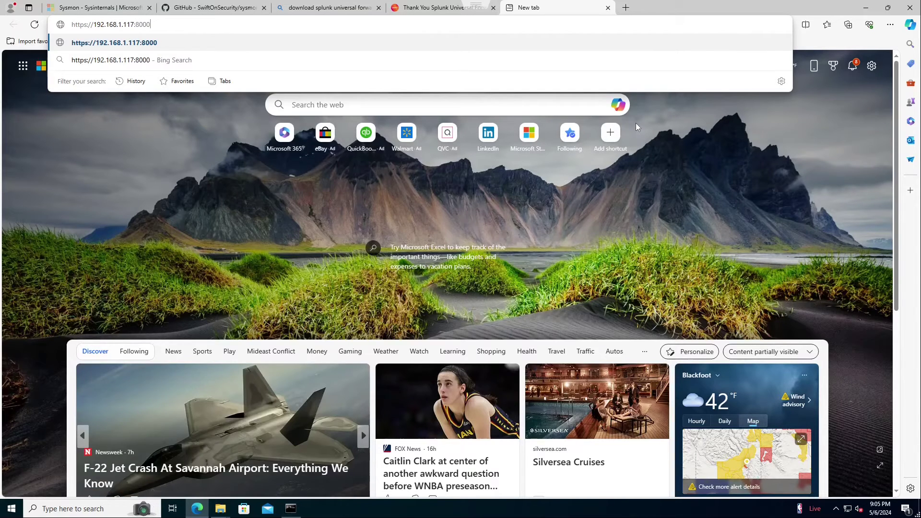
pyautogui.press('Return')
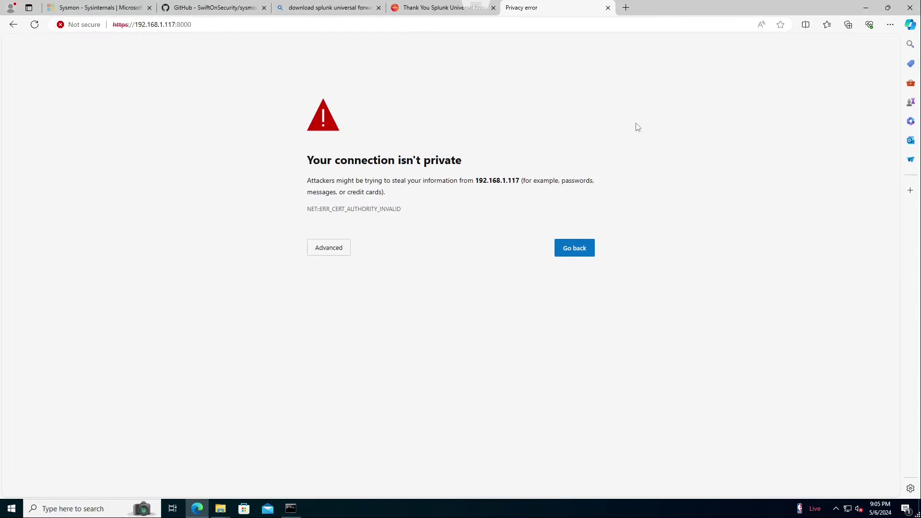
pyautogui.click(336, 251)
pyautogui.click(356, 323)
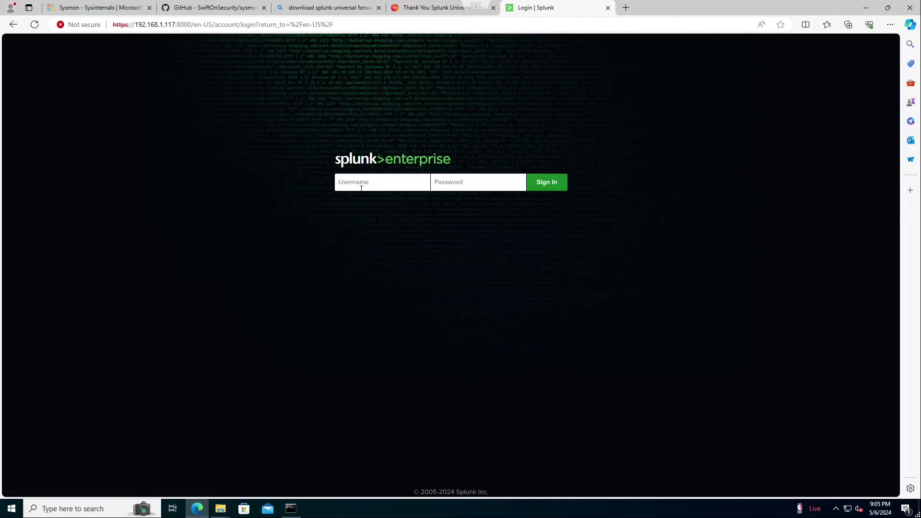
pyautogui.click(361, 188)
pyautogui.write('ad')
pyautogui.write('changeme')
# - Log in and open Settings > Forwarder Management, showing its 13 server classes
pyautogui.press('Return')
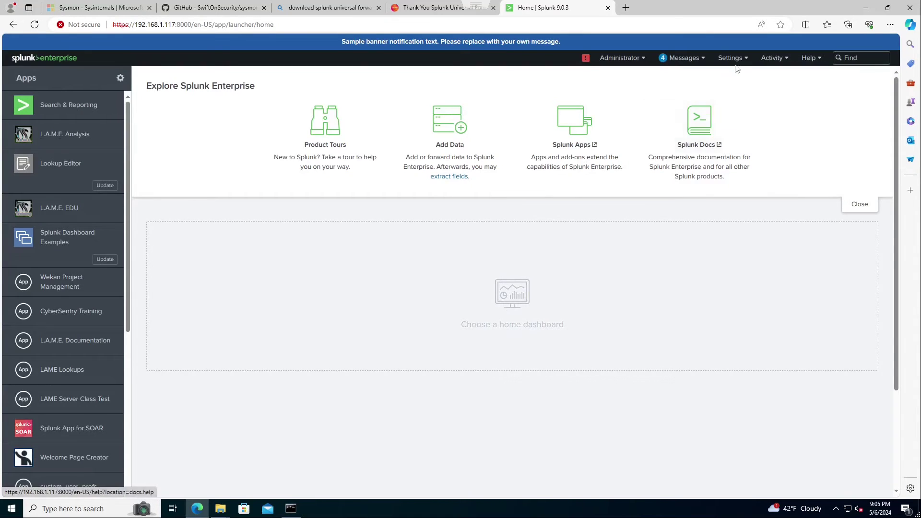
pyautogui.click(728, 58)
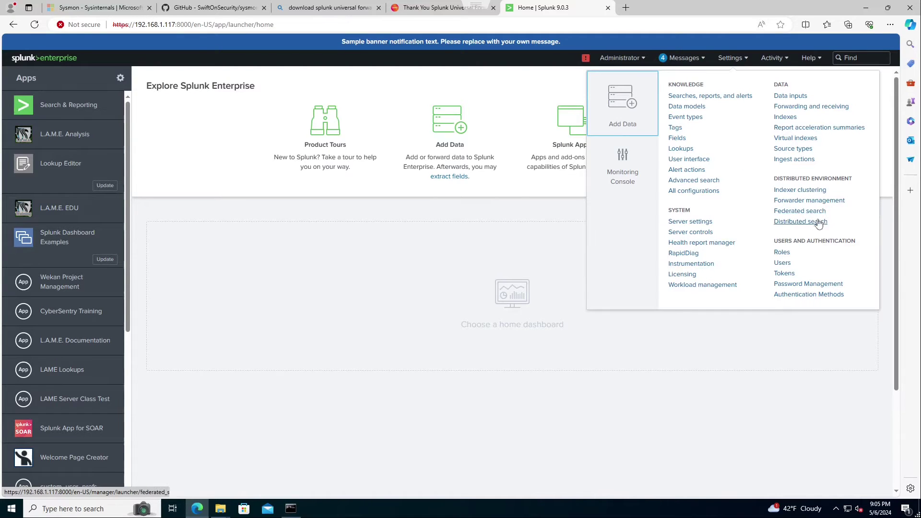
pyautogui.click(807, 201)
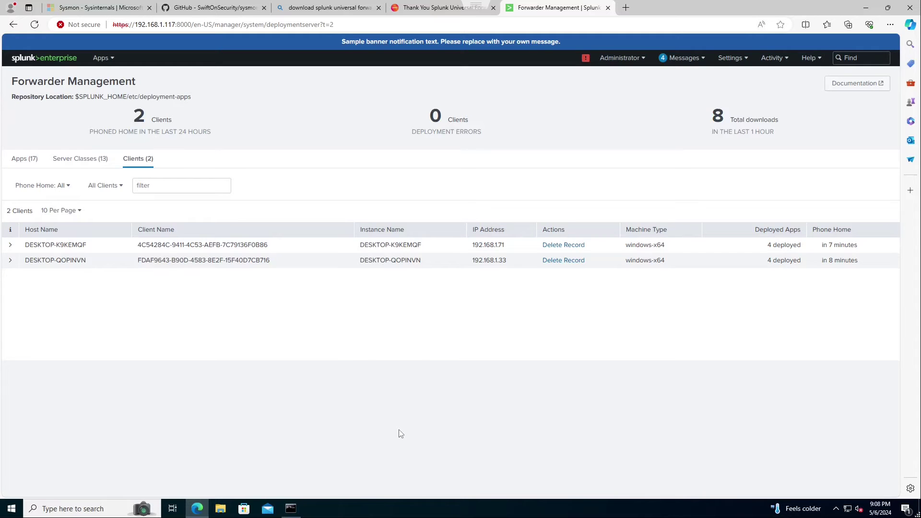
pyautogui.click(81, 163)
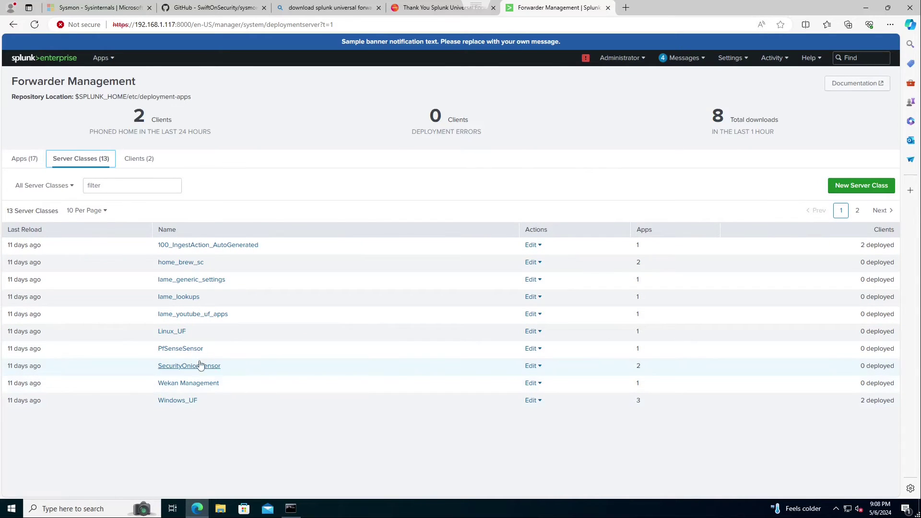
# - Filter the deployment apps and confirm Splunk_TA_microsoft_sysmon is deployed 100% to both clients
pyautogui.click(38, 157)
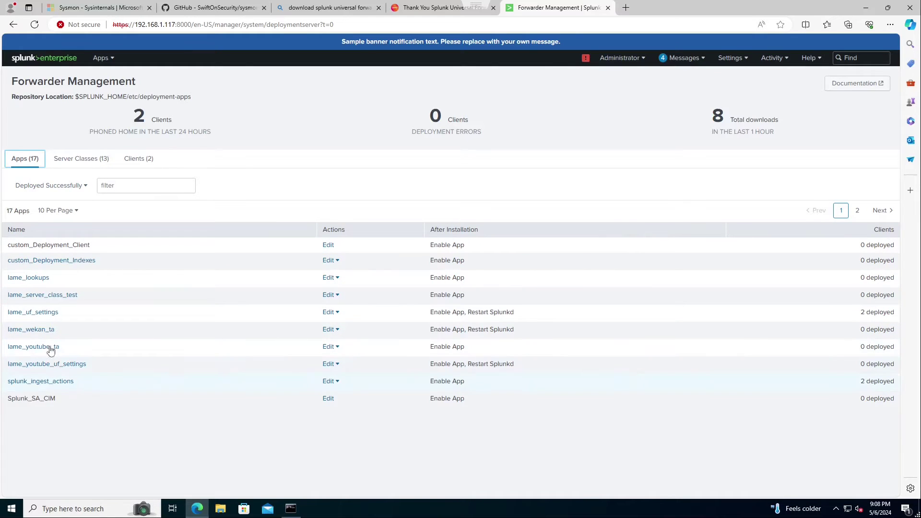
pyautogui.click(130, 187)
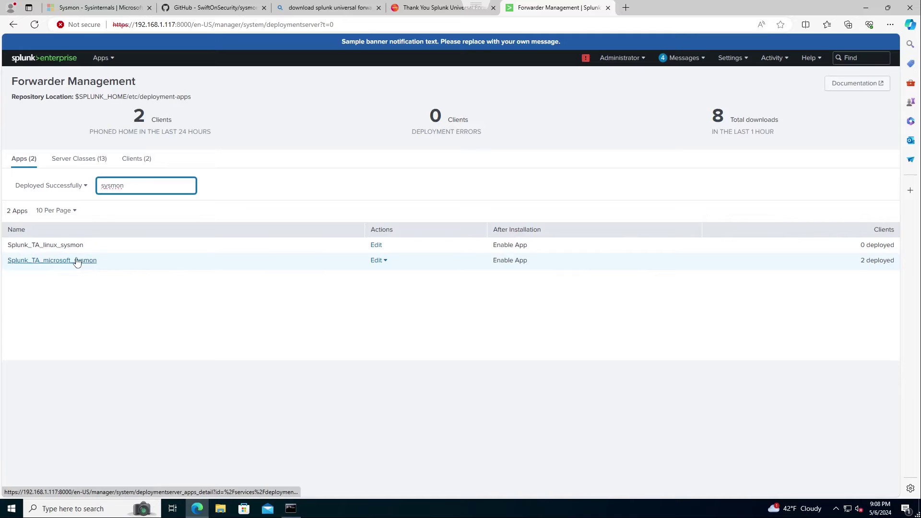
pyautogui.click(61, 263)
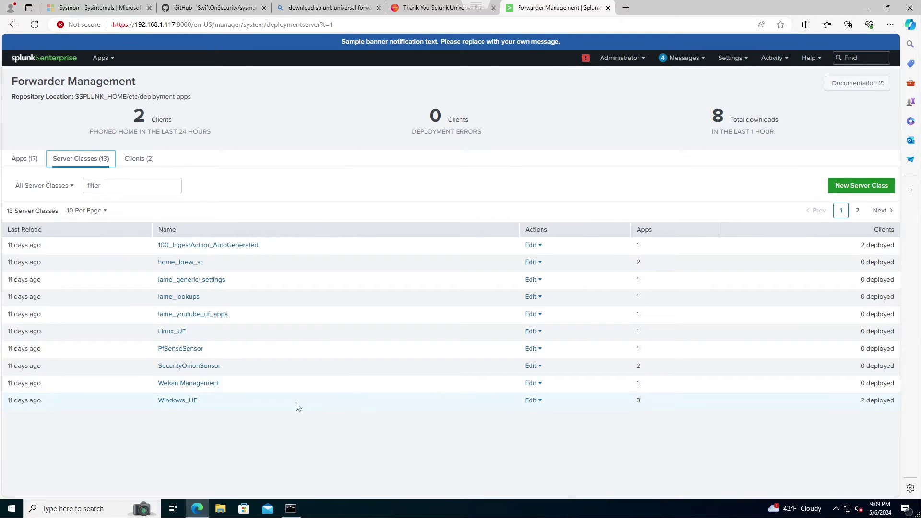
# - In the Windows_UF server class, enable Restart Splunkd for Splunk_TA_microsoft_sysmon and save
pyautogui.click(188, 400)
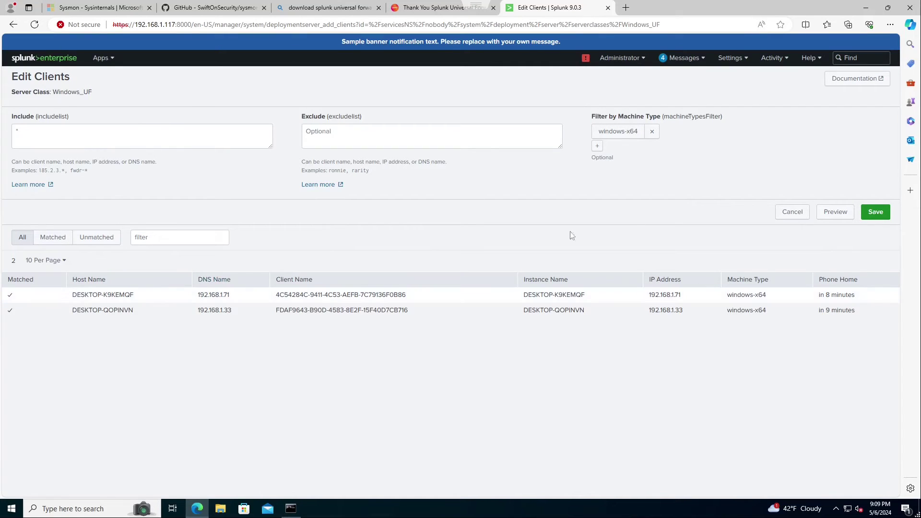
pyautogui.click(793, 213)
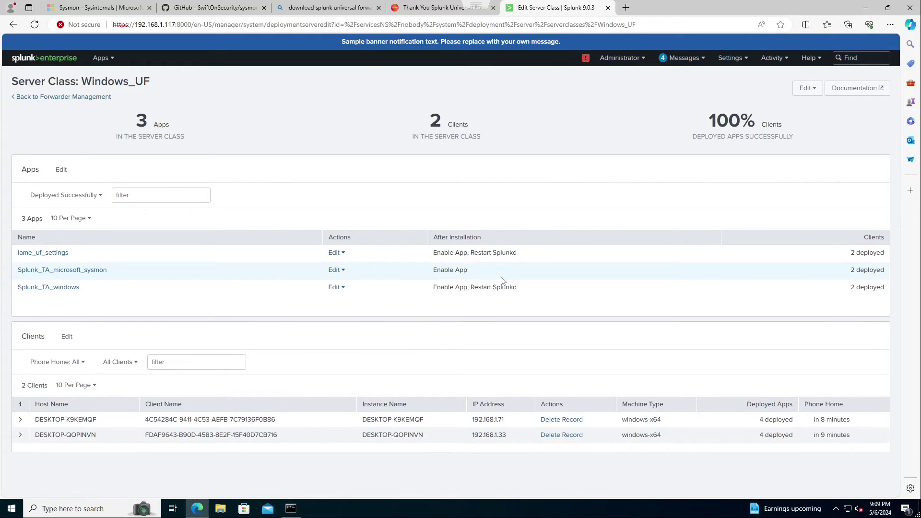
pyautogui.click(340, 270)
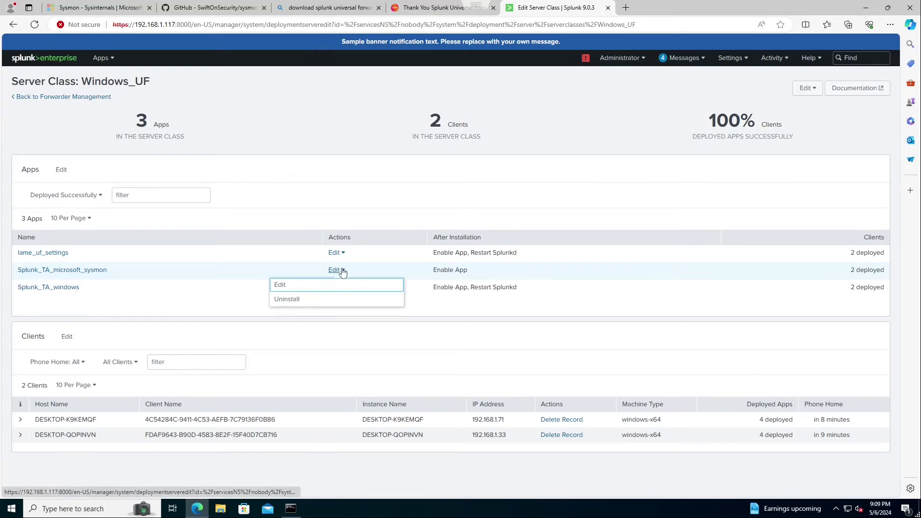
pyautogui.click(303, 286)
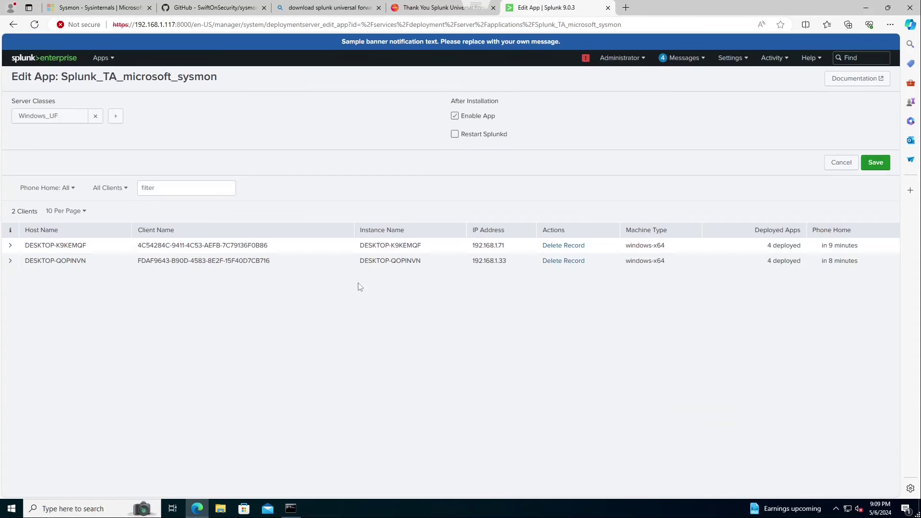
pyautogui.click(455, 135)
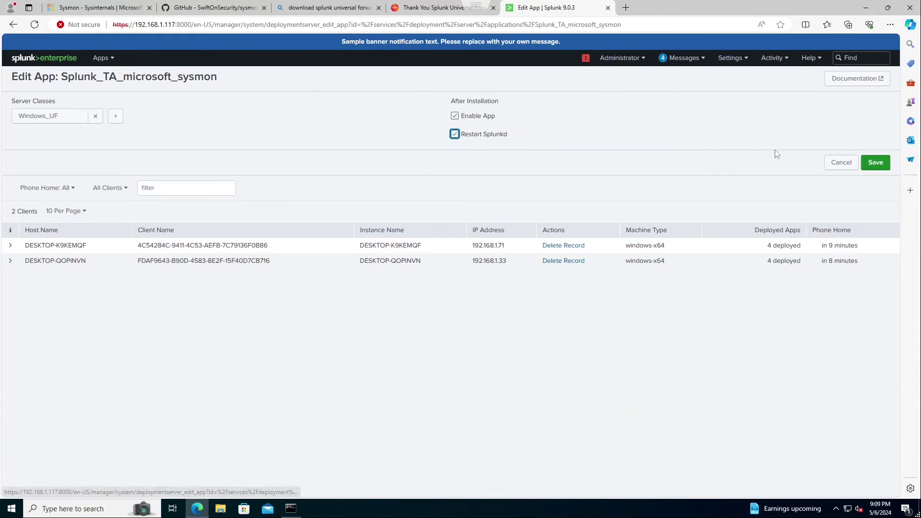
pyautogui.click(876, 163)
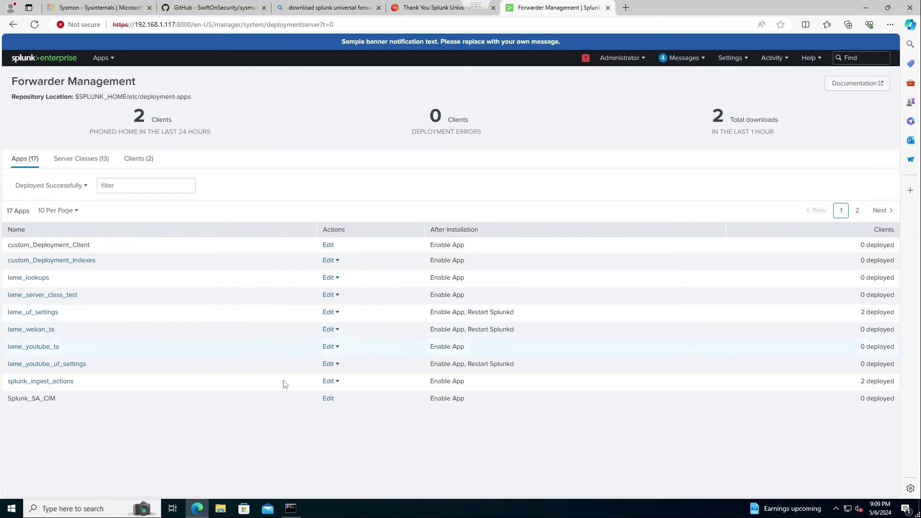
# - In the admin Command Prompt, go to the forwarder's etc\apps folder and list its apps
pyautogui.click(291, 508)
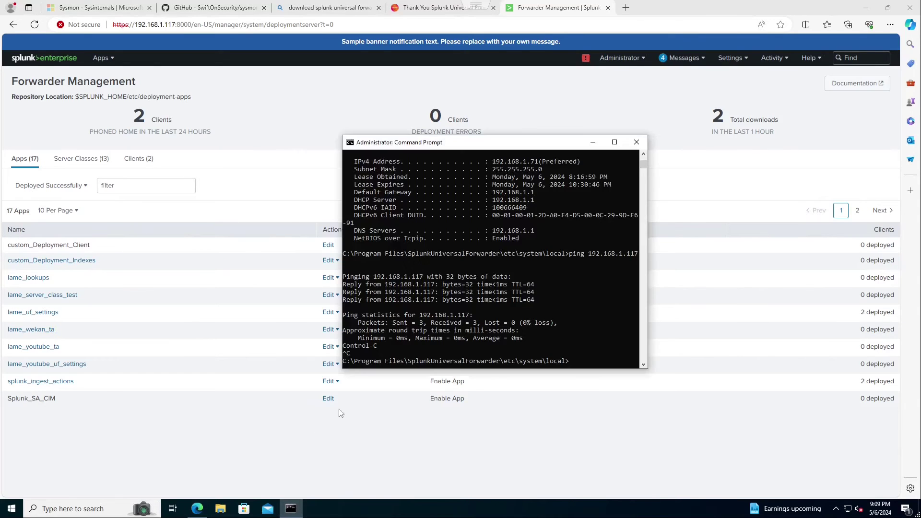
pyautogui.click(579, 362)
pyautogui.write('cd ..')
pyautogui.press('Return')
pyautogui.write('cd ..')
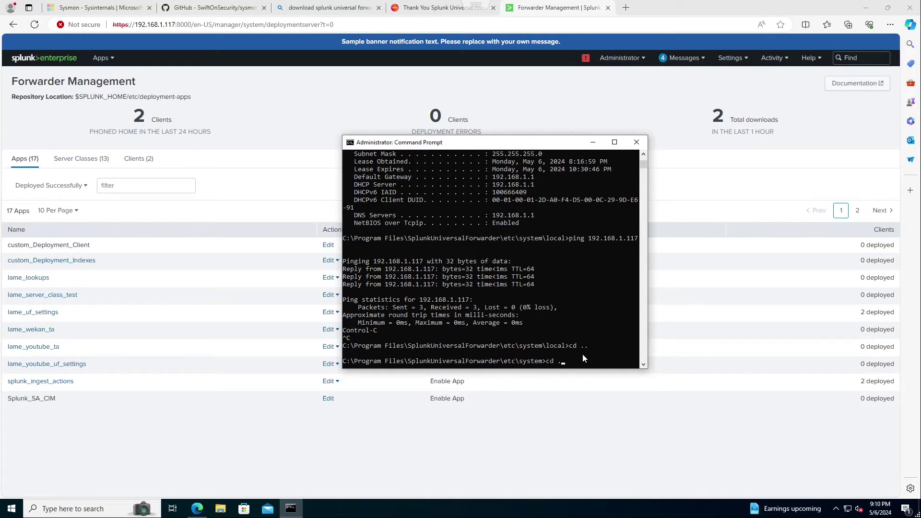
pyautogui.press('Return')
pyautogui.write('cd de')
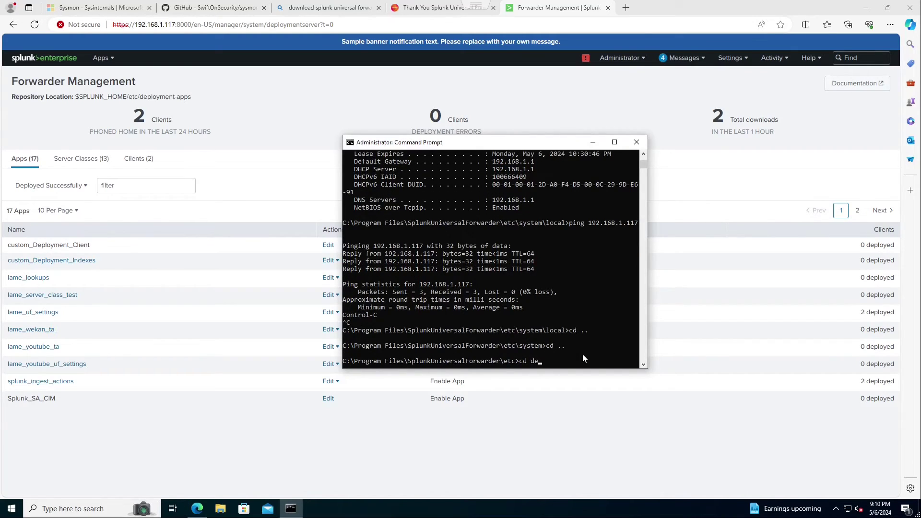
pyautogui.press('BackSpace')
pyautogui.write('apps')
pyautogui.press('Return')
pyautogui.write('l')
pyautogui.press('BackSpace')
pyautogui.write('dir')
pyautogui.press('Return')
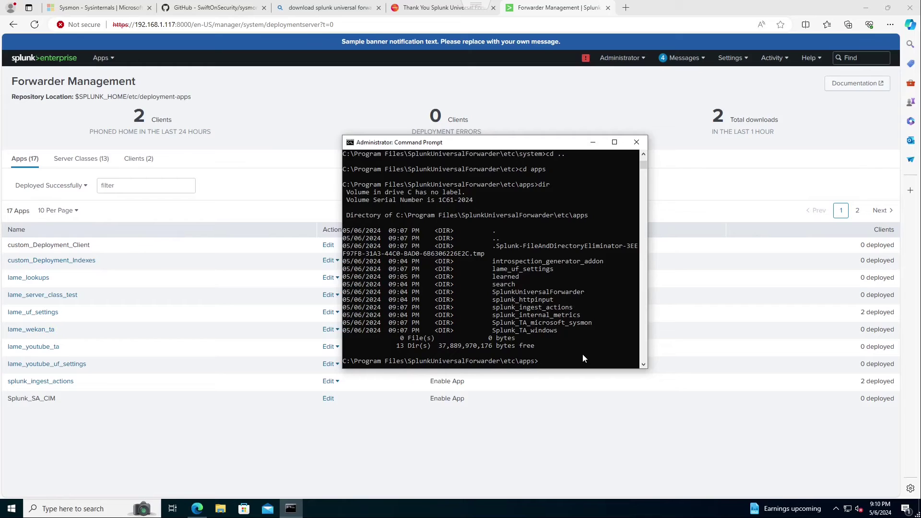
# - From the forwarder's bin folder, run splunk restart to restart the Universal Forwarder
pyautogui.write('cd ..')
pyautogui.press('Return')
pyautogui.write('cd ..')
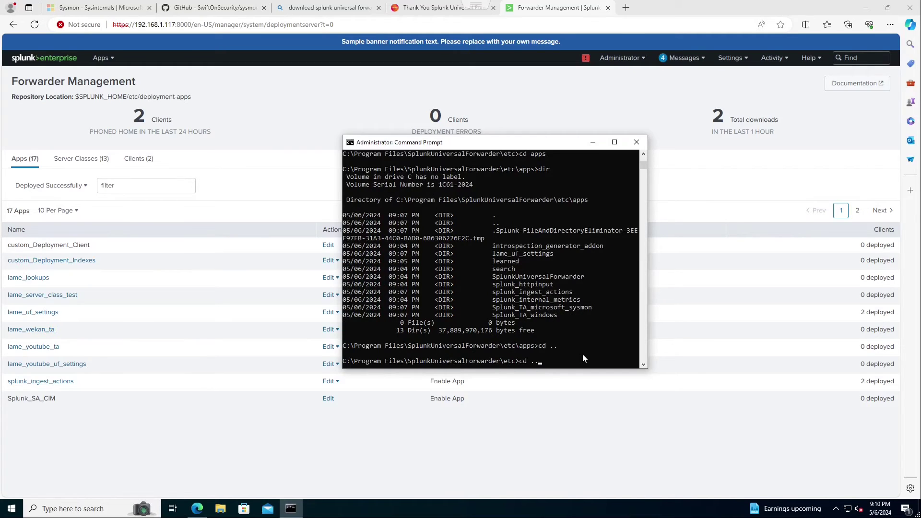
pyautogui.press('Return')
pyautogui.write('cd b')
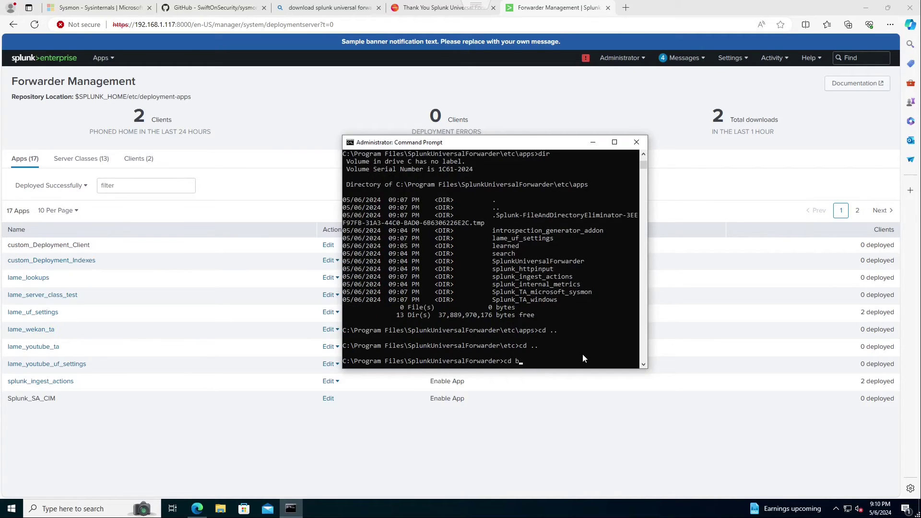
pyautogui.write('in/spl')
pyautogui.press('BackSpace')
pyautogui.press('BackSpace')
pyautogui.press('BackSpace')
pyautogui.press('BackSpace')
pyautogui.press('BackSpace')
pyautogui.press('BackSpace')
pyautogui.press('BackSpace')
pyautogui.press('BackSpace')
pyautogui.press('BackSpace')
pyautogui.write('cd bin')
pyautogui.press('Return')
pyautogui.write('spl')
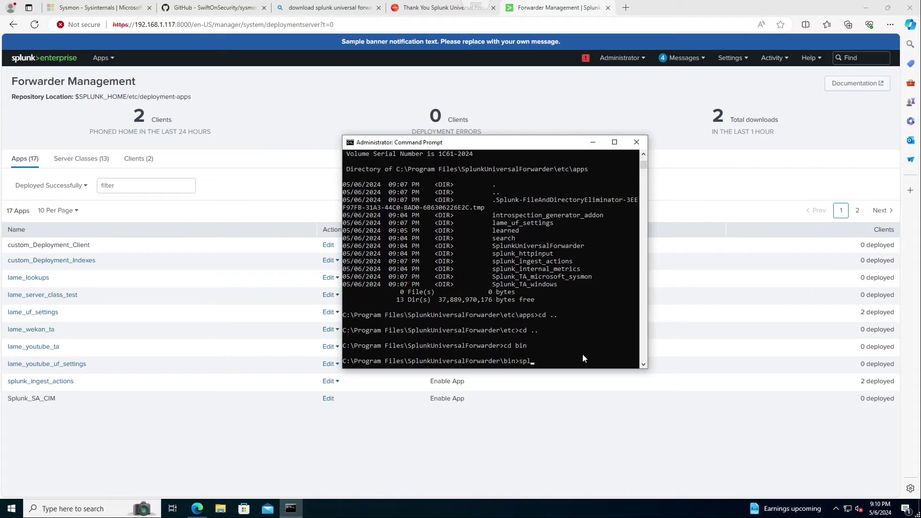
pyautogui.write('unk restart')
pyautogui.press('Return')
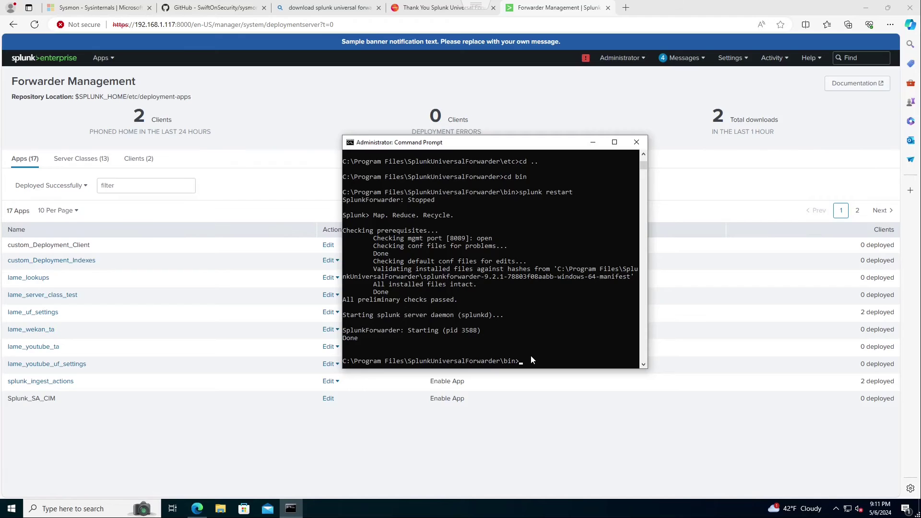
# - Navigate back to the forwarder's etc\apps folder and list its contents
pyautogui.write('d ..')
pyautogui.press('Return')
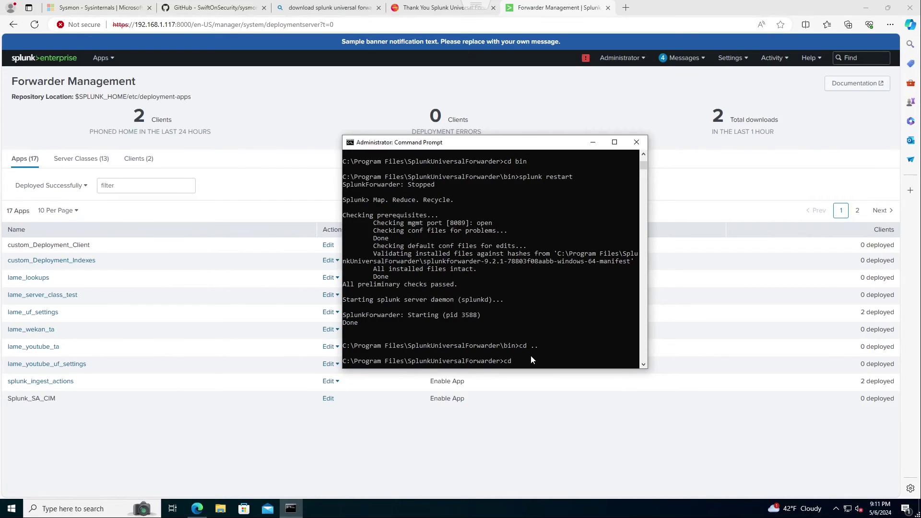
pyautogui.write('cd etc')
pyautogui.press('Return')
pyautogui.write('cd apps')
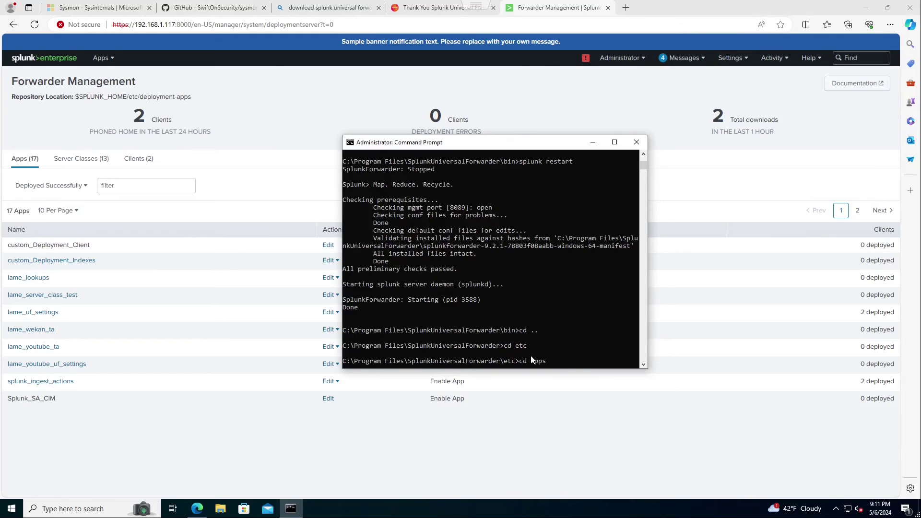
pyautogui.press('Return')
pyautogui.write('c')
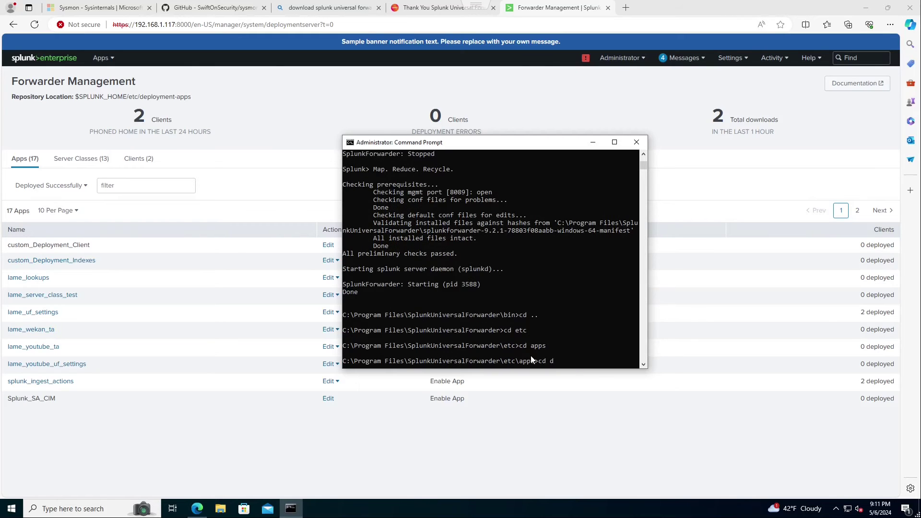
pyautogui.write('dir')
pyautogui.press('Return')
# - Enter the Splunk_TA_microsoft_sysmon folder and list its contents
pyautogui.write('cd Sp')
pyautogui.press('Tab')
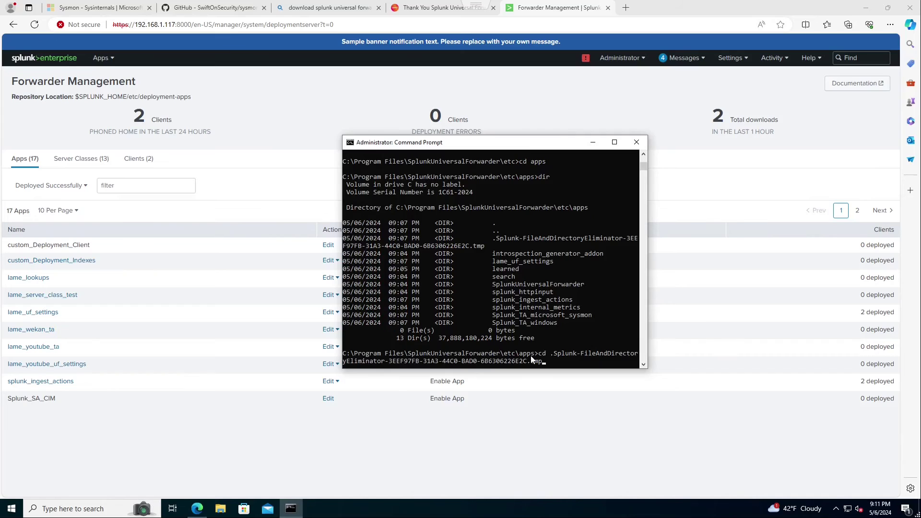
pyautogui.press('BackSpace')
pyautogui.press('BackSpace')
pyautogui.press('BackSpace')
pyautogui.press('BackSpace')
pyautogui.press('BackSpace')
pyautogui.press('BackSpace')
pyautogui.press('BackSpace')
pyautogui.press('BackSpace')
pyautogui.press('BackSpace')
pyautogui.press('BackSpace')
pyautogui.press('BackSpace')
pyautogui.press('BackSpace')
pyautogui.press('BackSpace')
pyautogui.press('BackSpace')
pyautogui.press('BackSpace')
pyautogui.press('BackSpace')
pyautogui.press('BackSpace')
pyautogui.press('BackSpace')
pyautogui.press('BackSpace')
pyautogui.press('BackSpace')
pyautogui.press('BackSpace')
pyautogui.press('BackSpace')
pyautogui.press('BackSpace')
pyautogui.press('BackSpace')
pyautogui.press('BackSpace')
pyautogui.press('BackSpace')
pyautogui.press('BackSpace')
pyautogui.press('BackSpace')
pyautogui.press('BackSpace')
pyautogui.press('BackSpace')
pyautogui.press('BackSpace')
pyautogui.press('BackSpace')
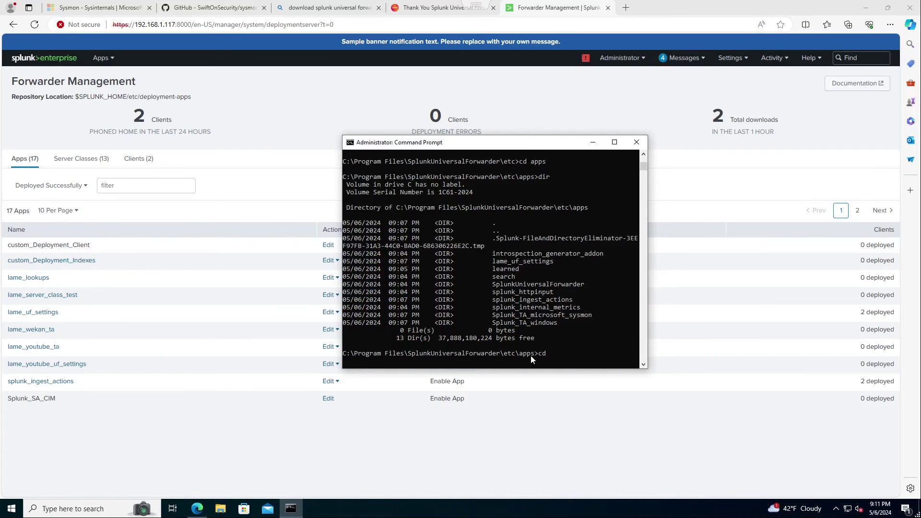
pyautogui.write('Spl')
pyautogui.write('plunk_TA_')
pyautogui.write('microsoft_sysmon')
pyautogui.press('Return')
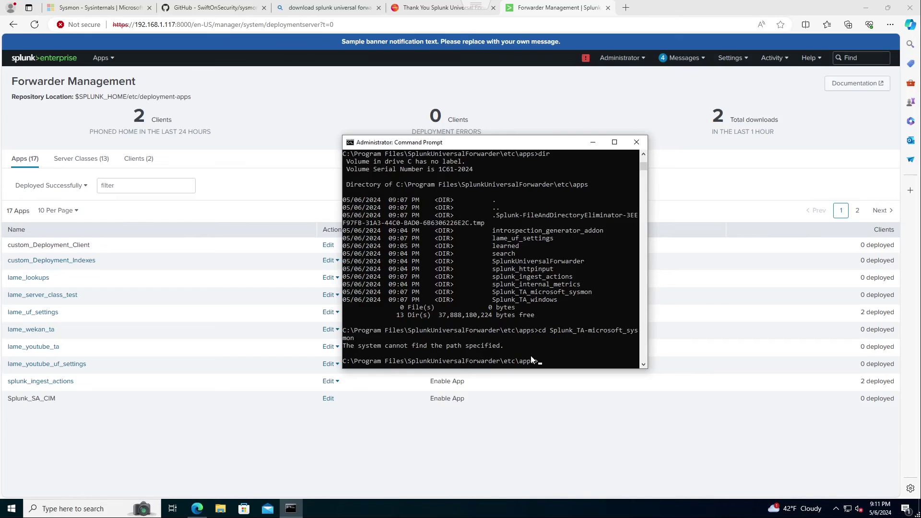
pyautogui.write('cd Splunk_TA_microsoft_sysmon')
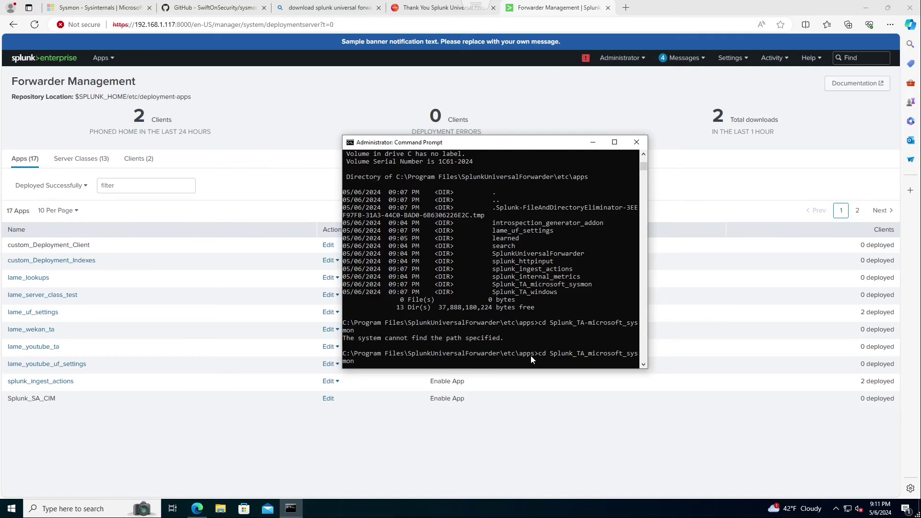
pyautogui.press('Return')
pyautogui.write('dir')
pyautogui.press('Return')
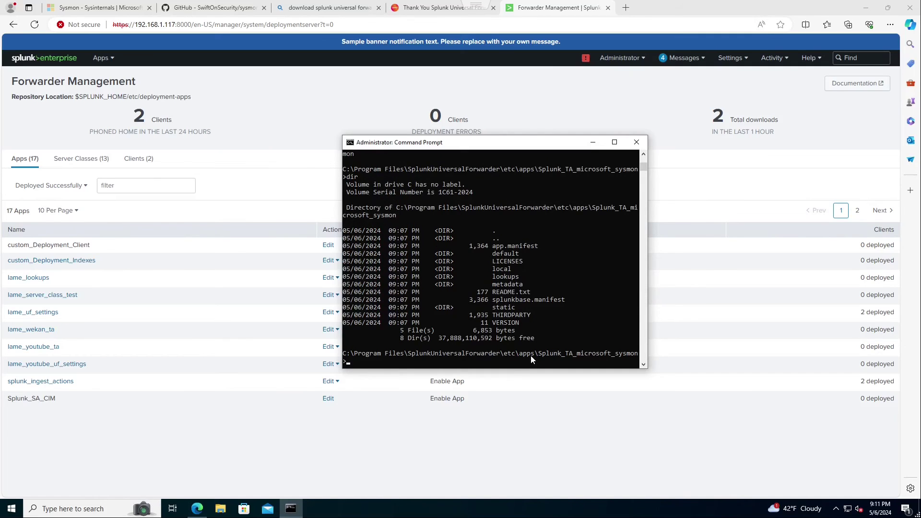
# - In the add-on's default folder, list the conf files and open inputs.conf in Notepad
pyautogui.write('cd loc')
pyautogui.press('BackSpace')
pyautogui.press('BackSpace')
pyautogui.press('BackSpace')
pyautogui.write('default')
pyautogui.press('Return')
pyautogui.write('ls')
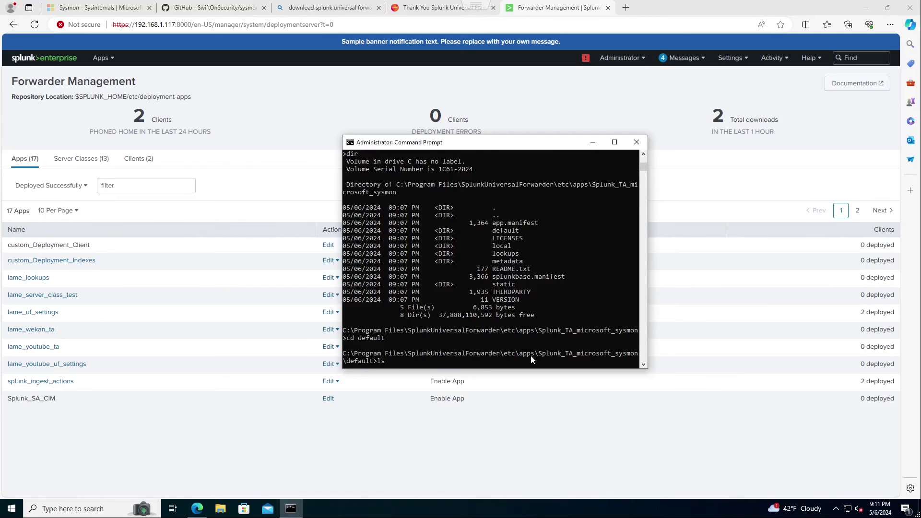
pyautogui.press('BackSpace')
pyautogui.press('BackSpace')
pyautogui.write('dir')
pyautogui.press('Return')
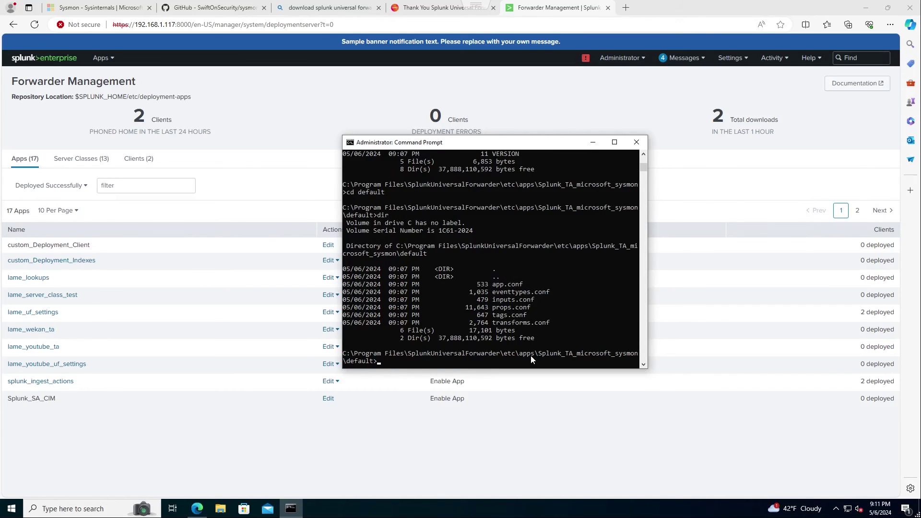
pyautogui.write('notepad inp')
pyautogui.press('Tab')
pyautogui.press('Return')
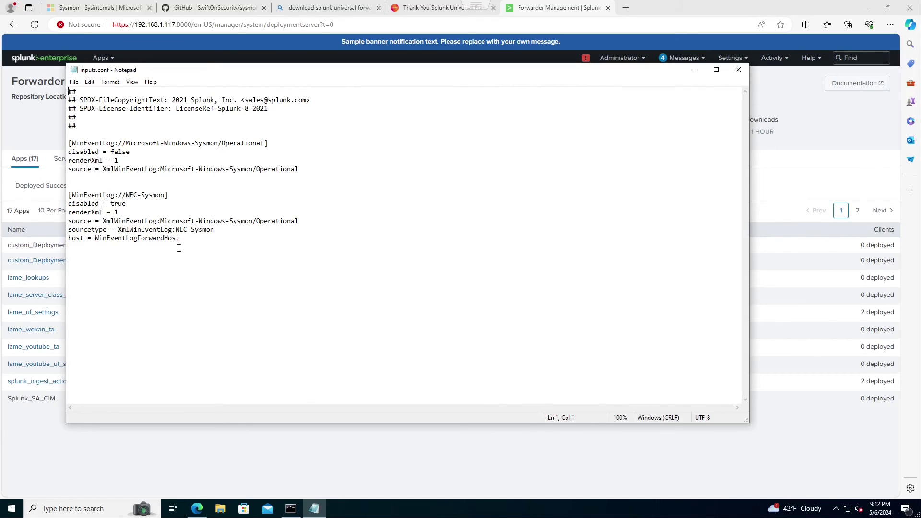
pyautogui.doubleClick(125, 218)
pyautogui.click(110, 220)
pyautogui.click(187, 144)
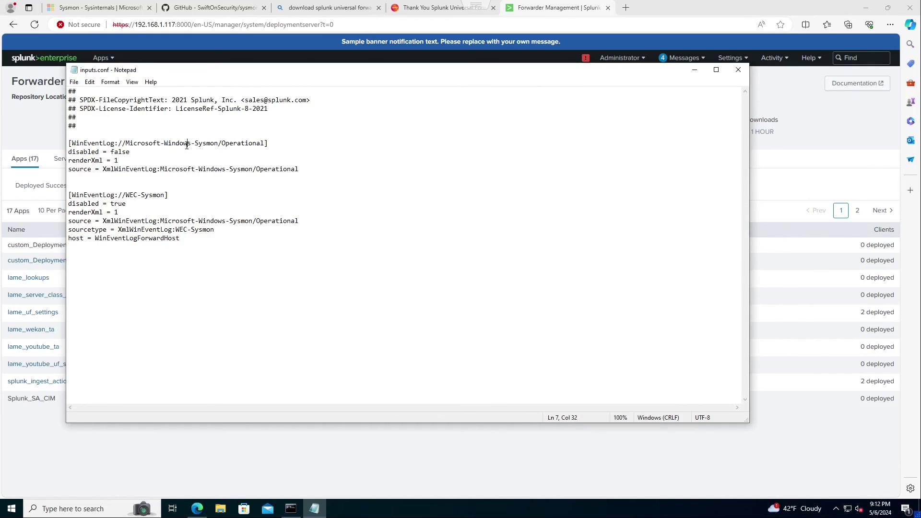
pyautogui.click(154, 173)
pyautogui.doubleClick(150, 170)
pyautogui.click(151, 171)
pyautogui.doubleClick(150, 171)
pyautogui.click(151, 170)
pyautogui.press('End')
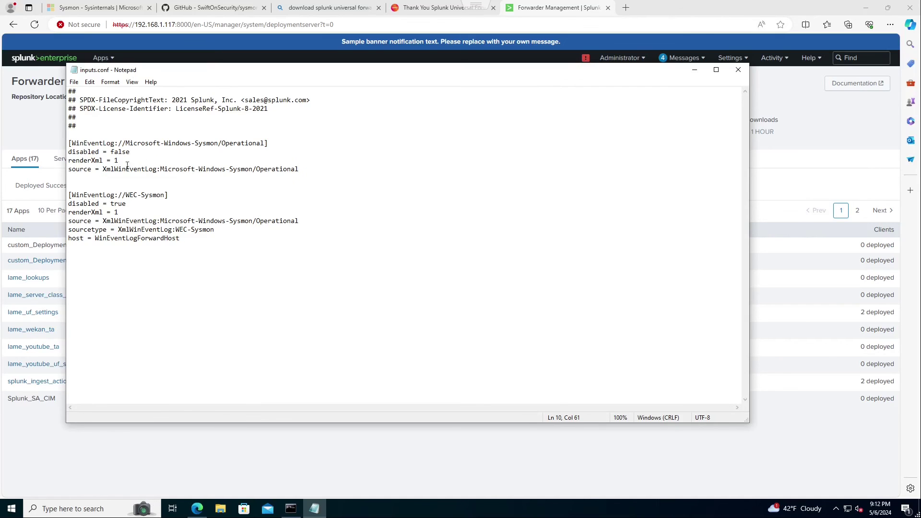